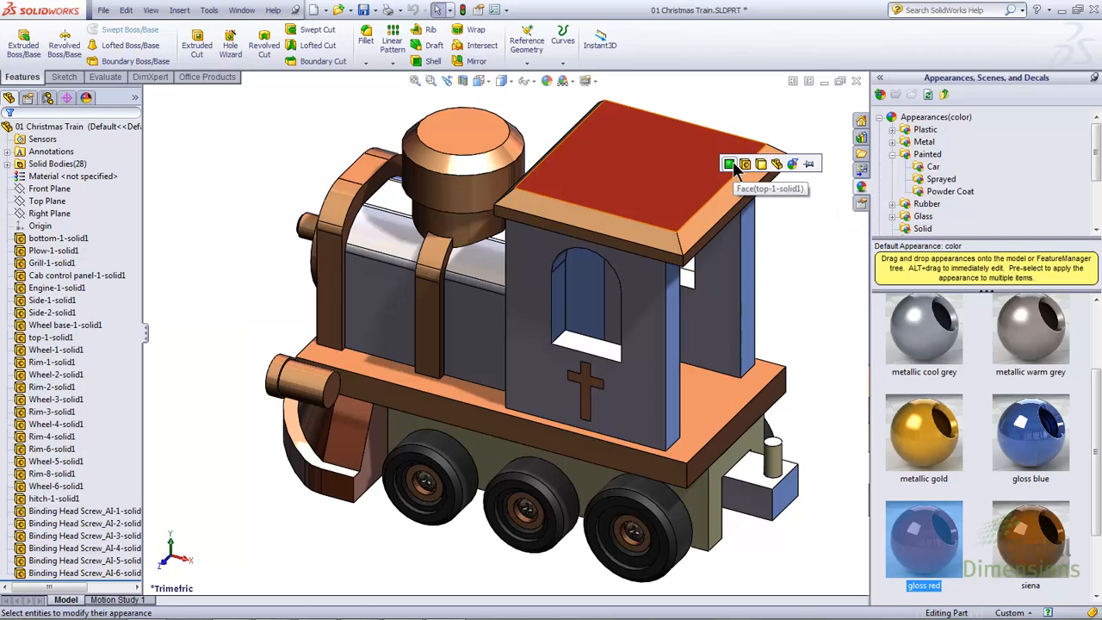
# Step: Pin the appearance target palette and apply gloss red to the cab roof's individual faces
pyautogui.click(810, 164)
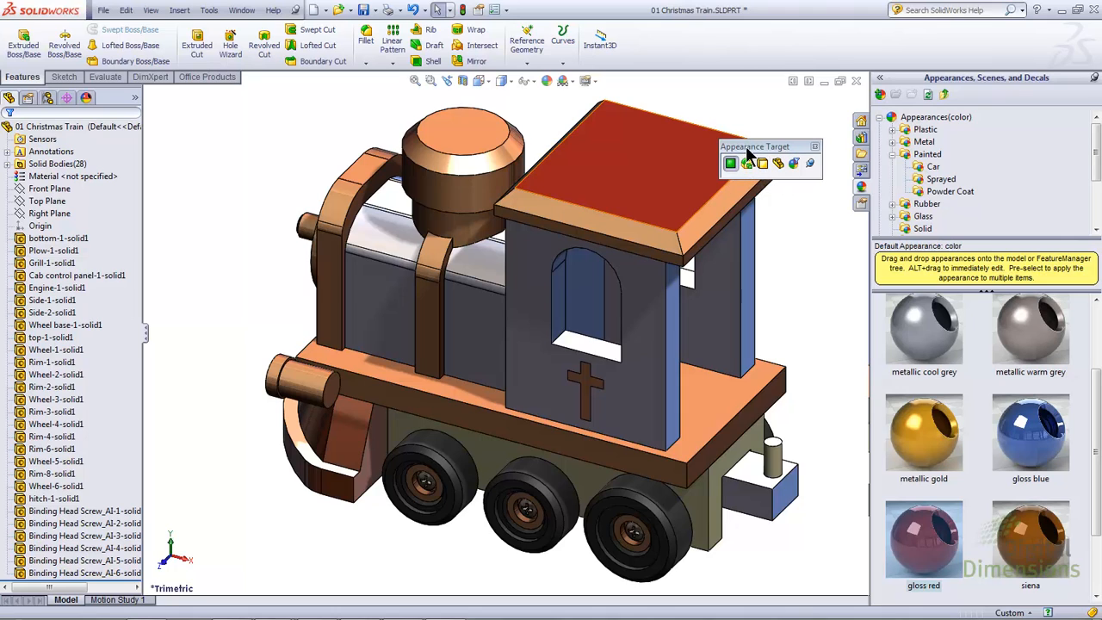
pyautogui.moveTo(753, 146); pyautogui.dragTo(782, 83)
pyautogui.moveTo(924, 538); pyautogui.dragTo(732, 200)
pyautogui.moveTo(924, 540); pyautogui.dragTo(637, 228)
pyautogui.moveTo(924, 538); pyautogui.dragTo(737, 217)
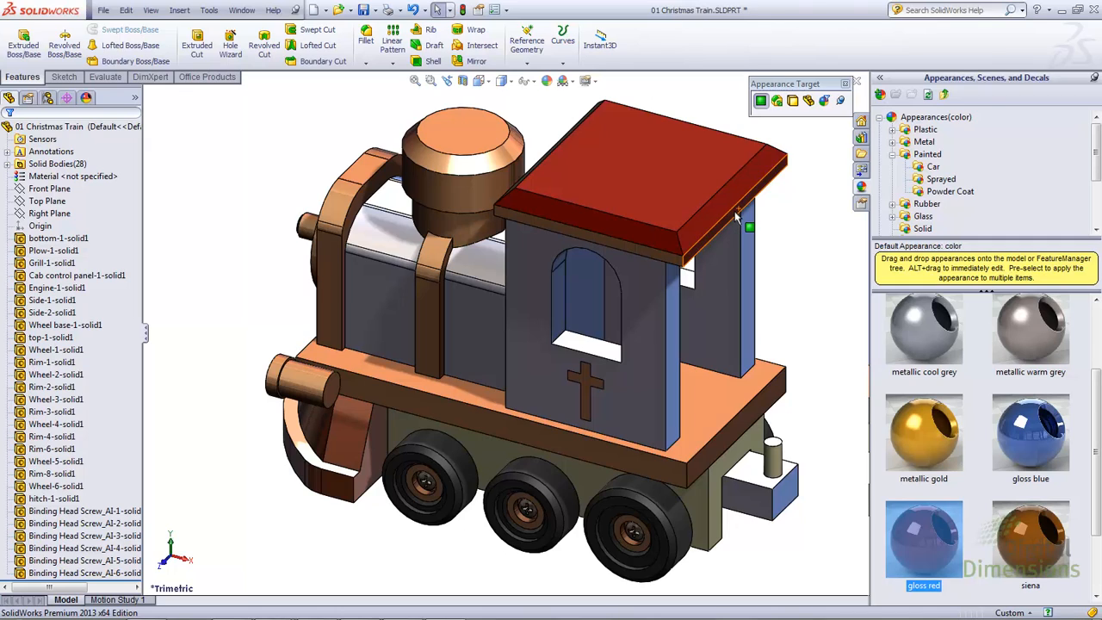
# Step: Copy the gloss red appearance from the roof's top face and paste it onto the base platform's top and rear edge faces
pyautogui.click(655, 189)
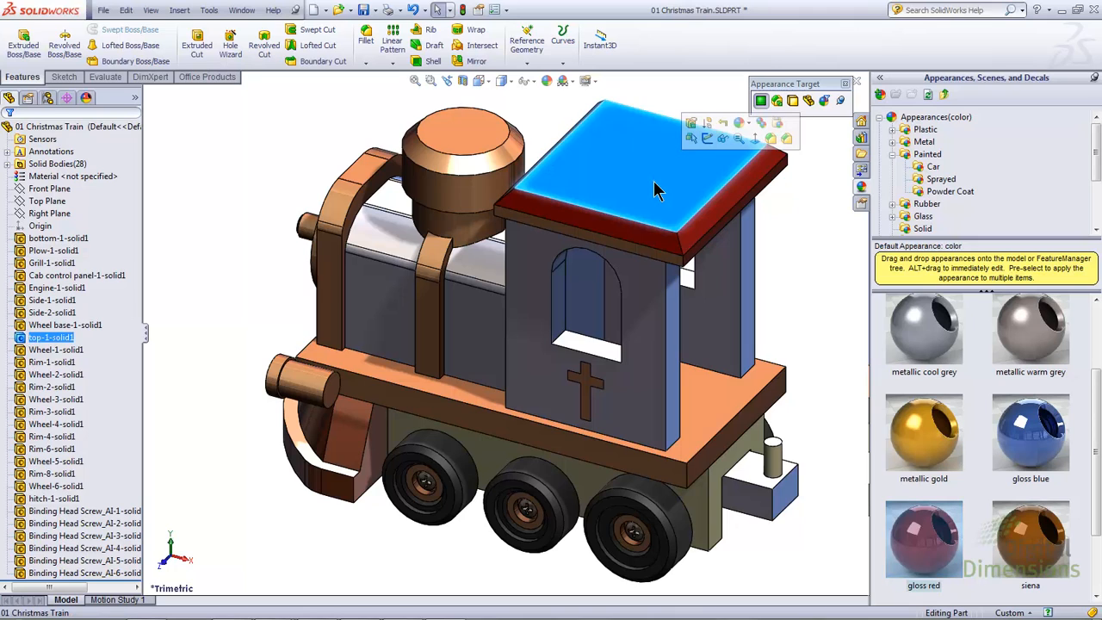
pyautogui.click(771, 138)
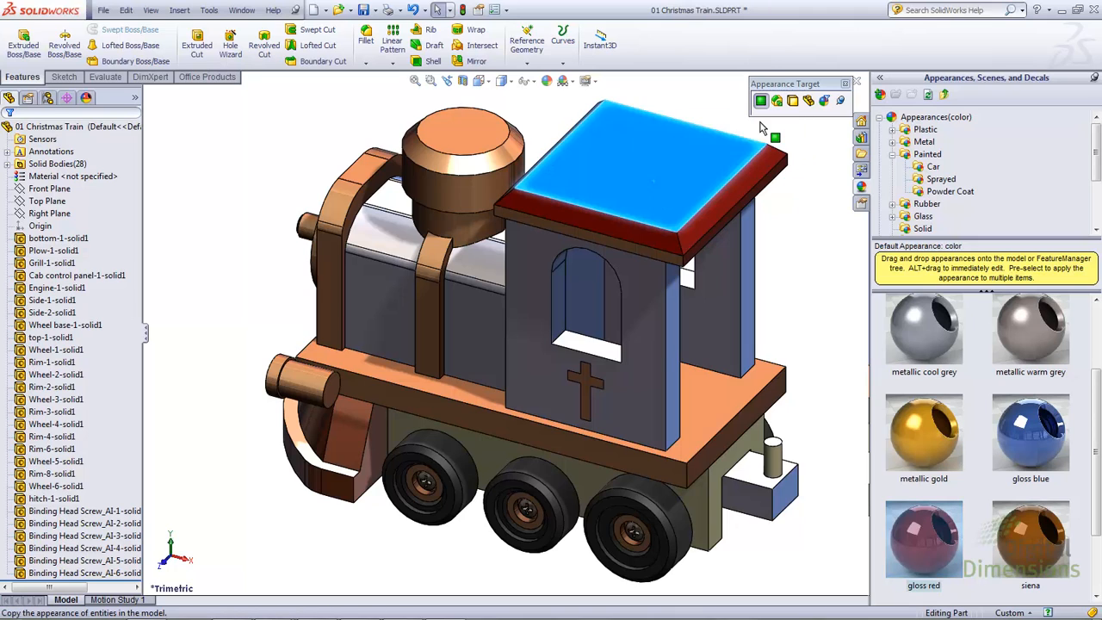
pyautogui.click(698, 402)
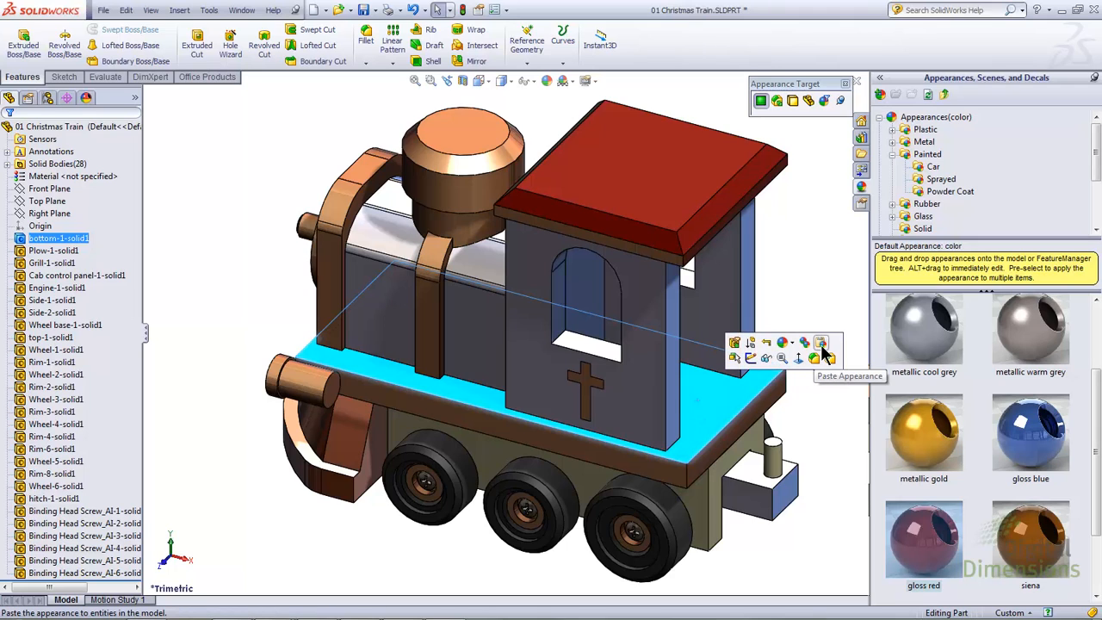
pyautogui.click(823, 345)
pyautogui.click(739, 406)
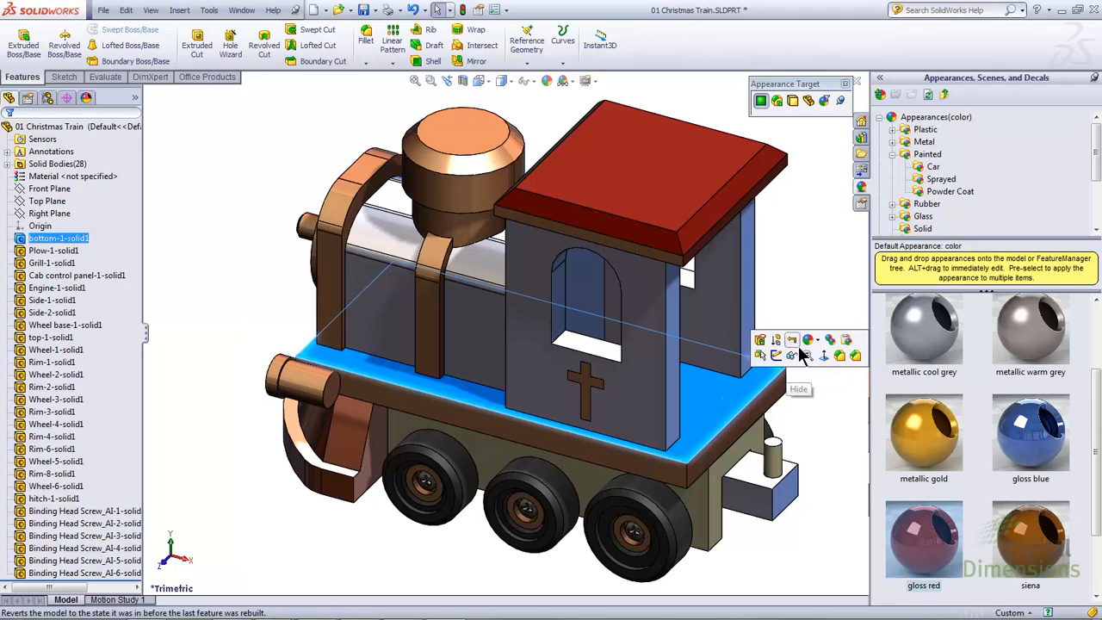
pyautogui.click(830, 348)
pyautogui.click(777, 396)
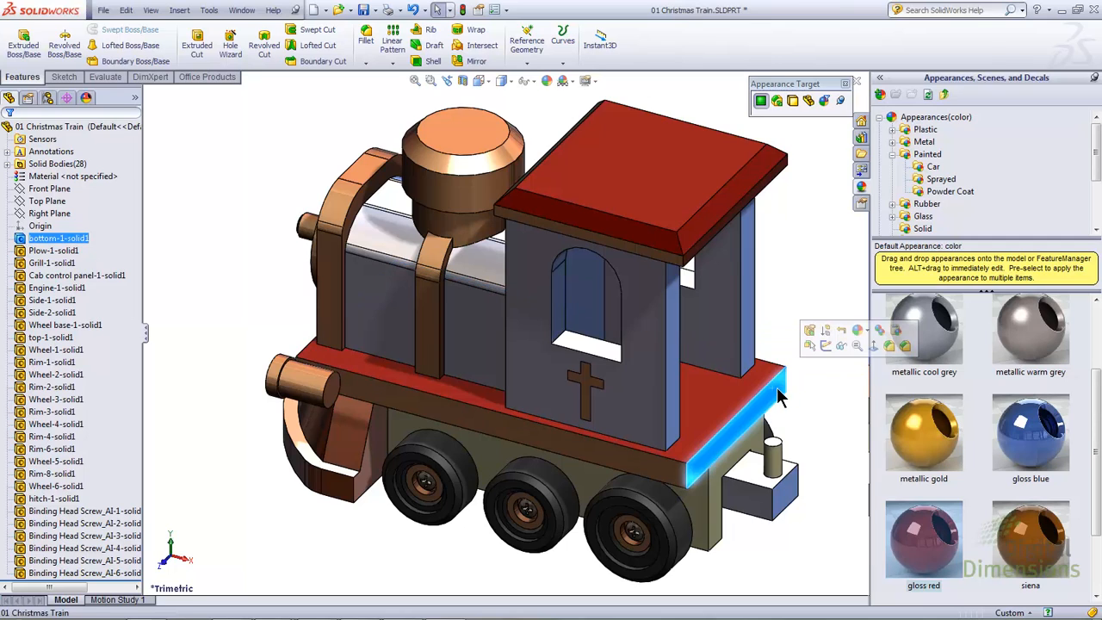
pyautogui.click(896, 338)
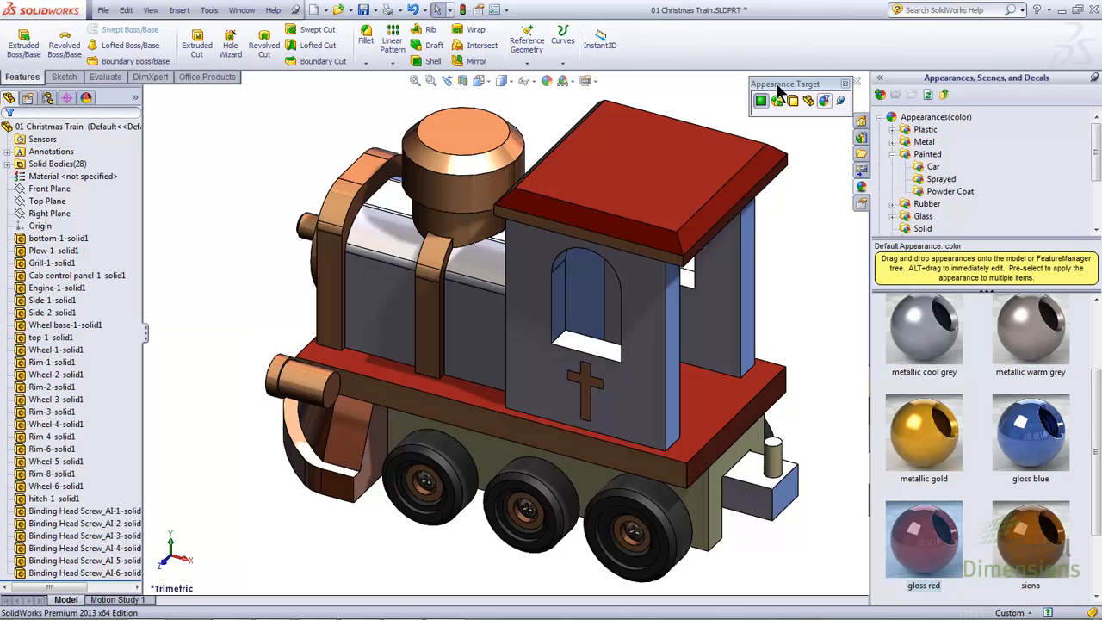
# Step: Briefly show the display pane beside the feature tree and open the list of the part's appearances
pyautogui.click(135, 97)
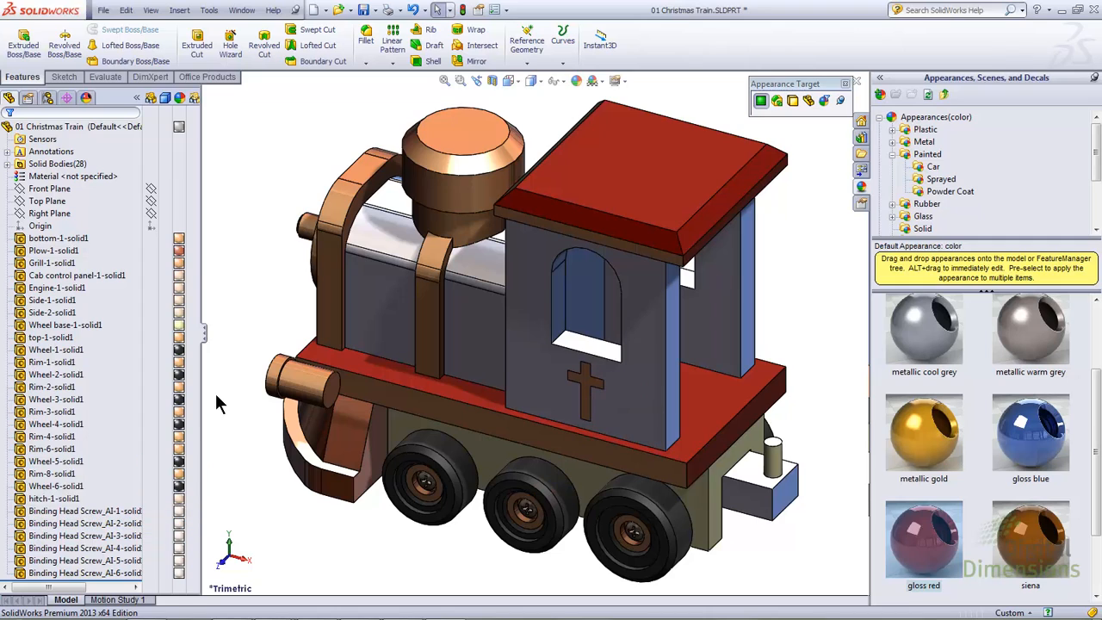
pyautogui.click(136, 99)
pyautogui.click(87, 99)
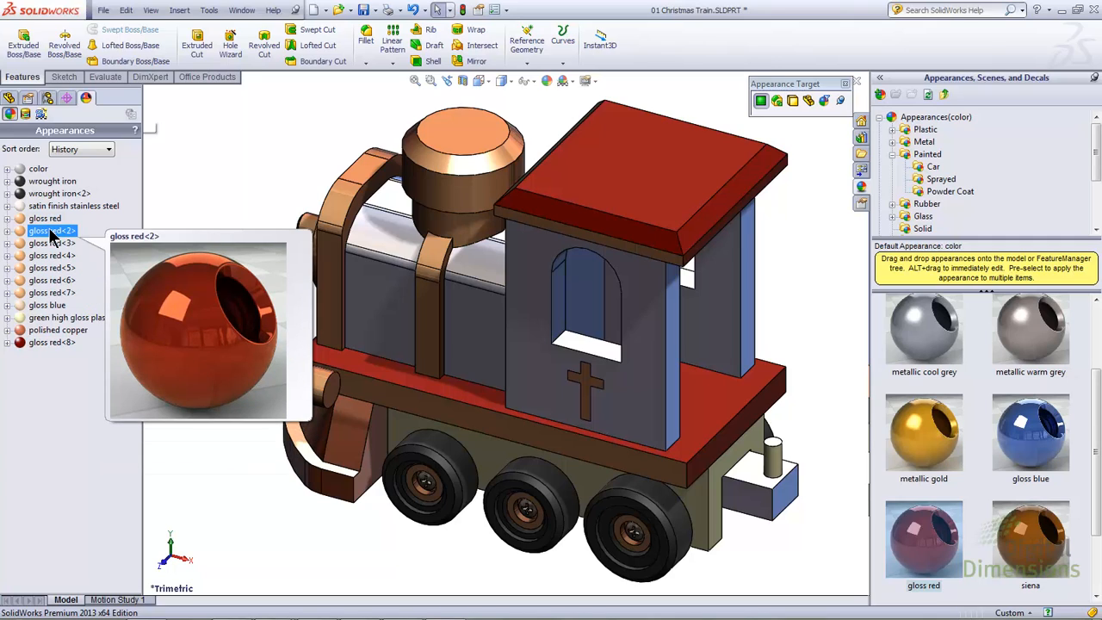
# Step: Sort the appearances by Hierarchy, expand the Features and Face levels to review them, and return to the History order
pyautogui.click(93, 153)
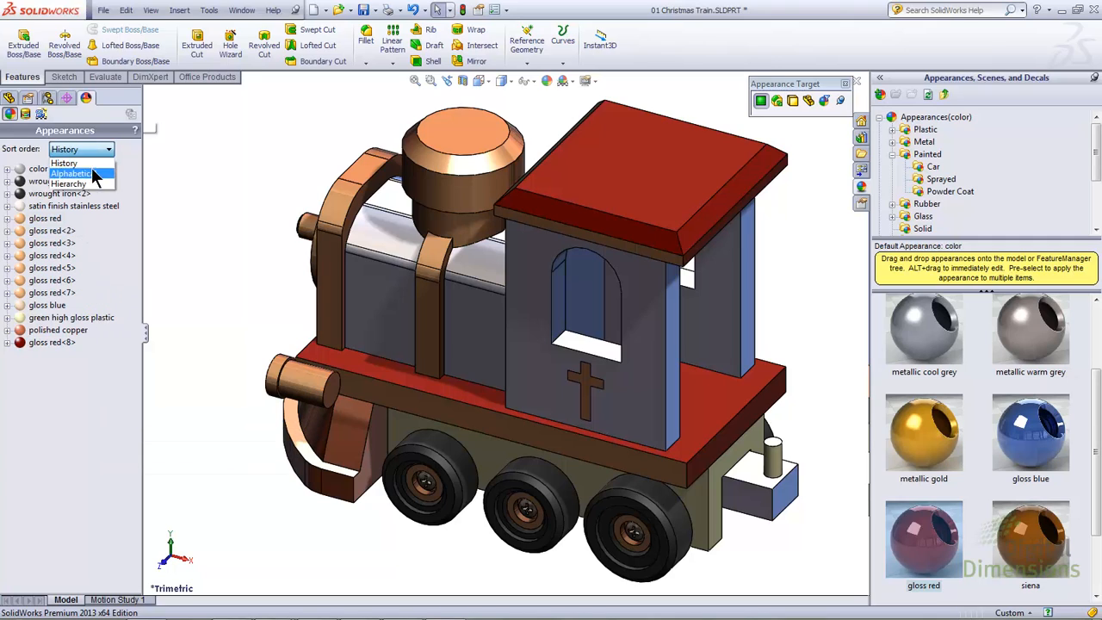
pyautogui.click(91, 183)
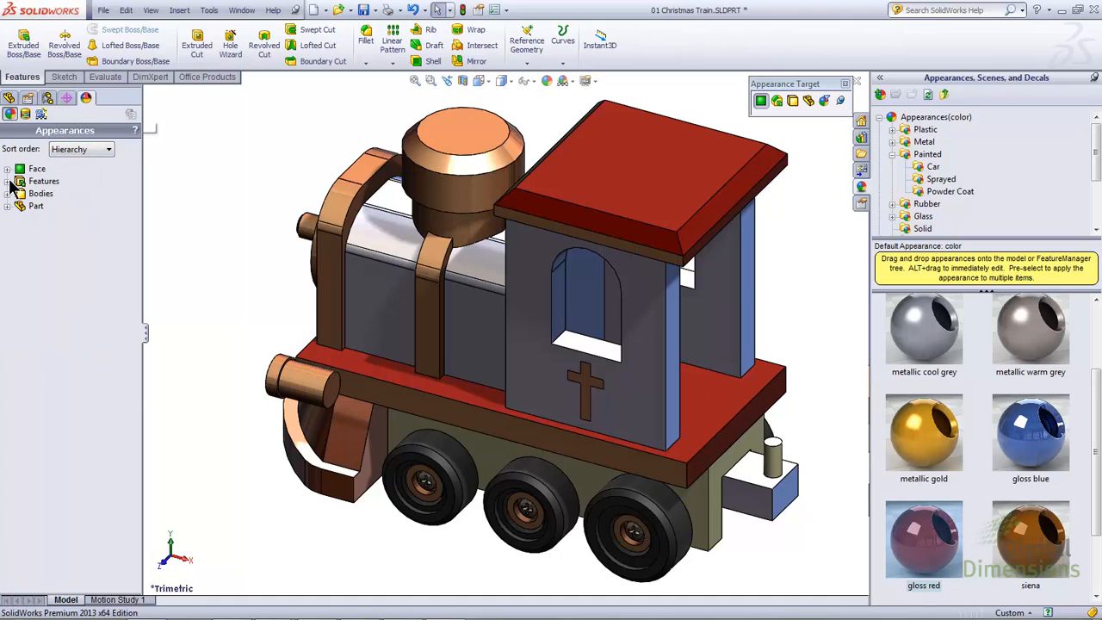
pyautogui.click(8, 181)
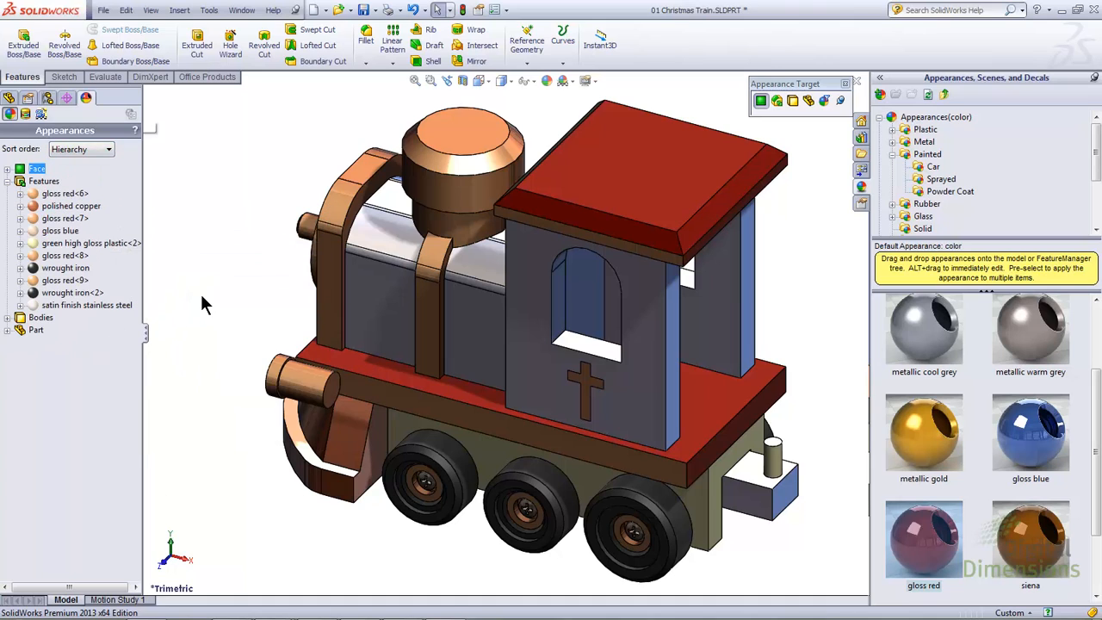
pyautogui.click(8, 169)
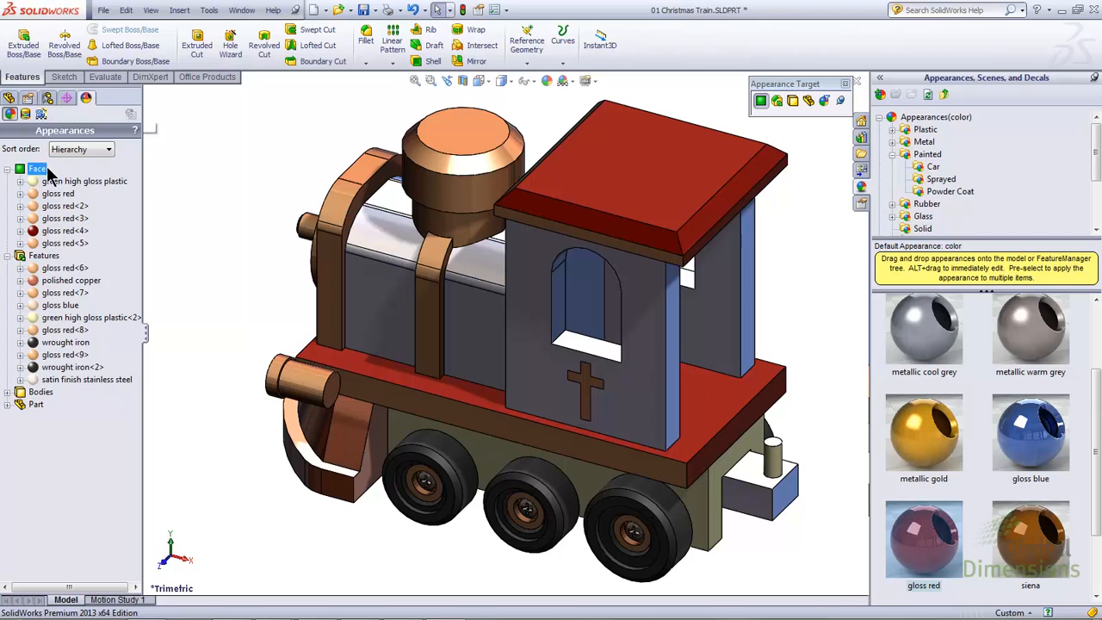
pyautogui.click(96, 152)
pyautogui.click(96, 172)
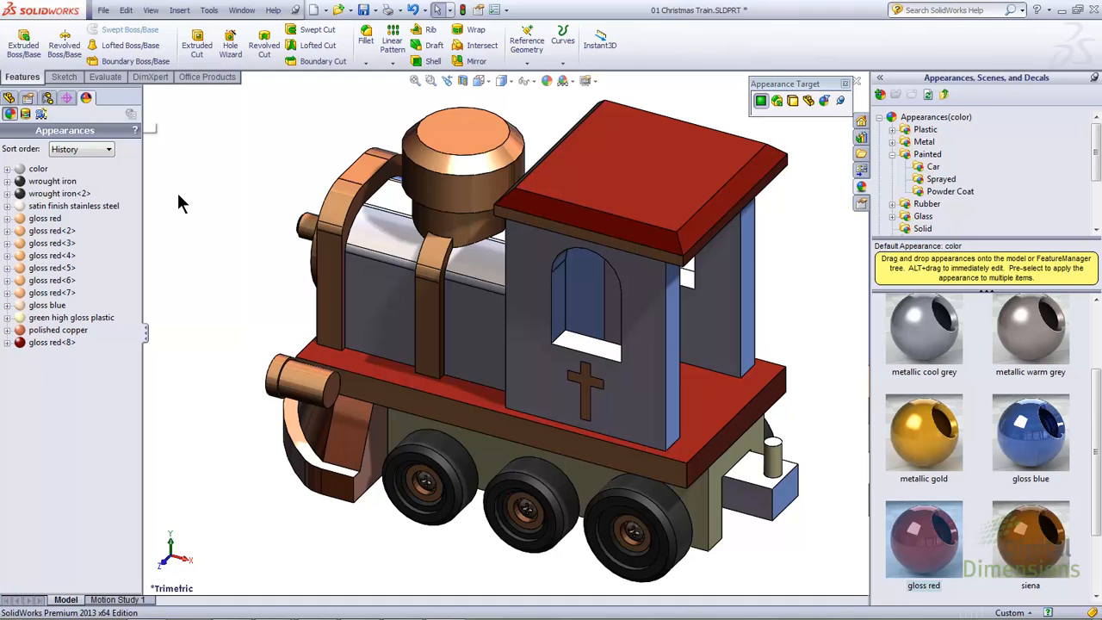
# Step: Change the color of the gloss red<2> appearance on the bottom-1-solid1 body to the standard bright red
pyautogui.click(56, 244)
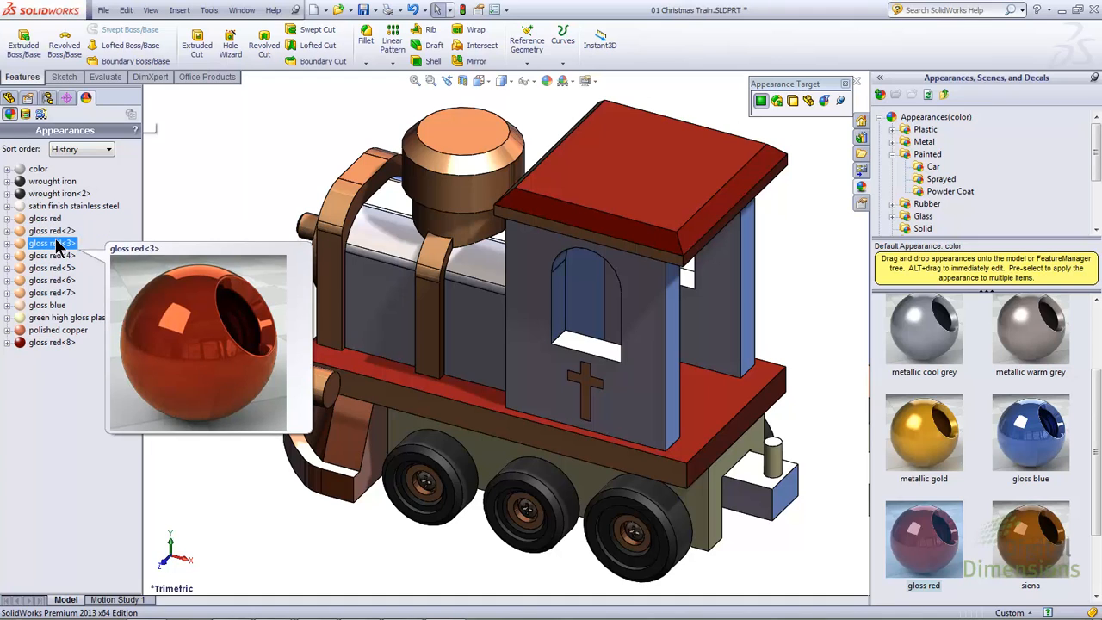
pyautogui.doubleClick(52, 232)
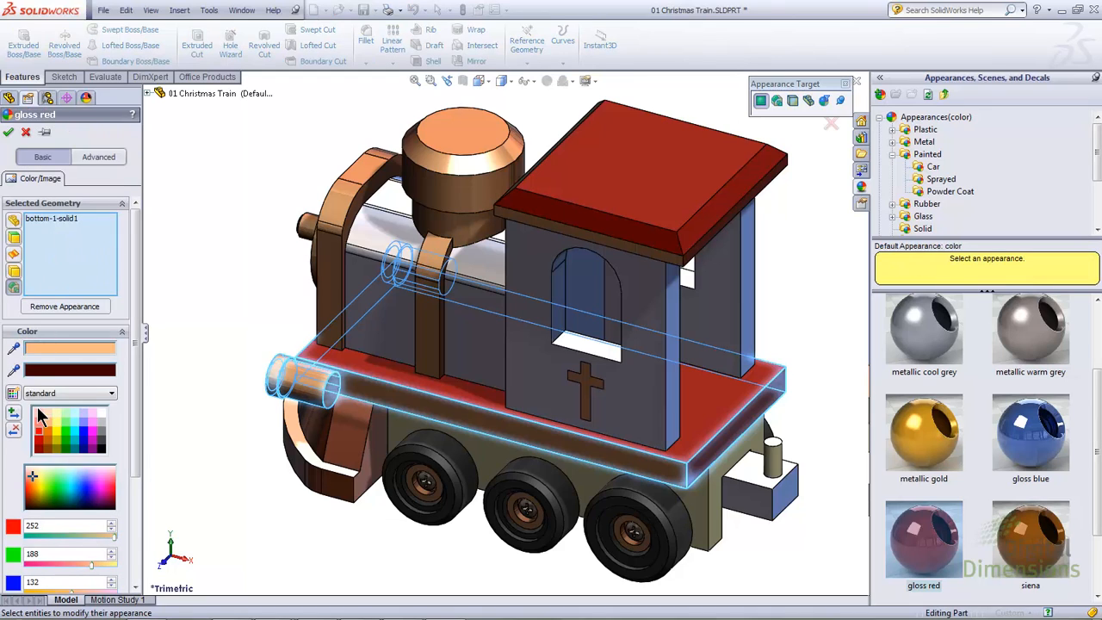
pyautogui.click(39, 439)
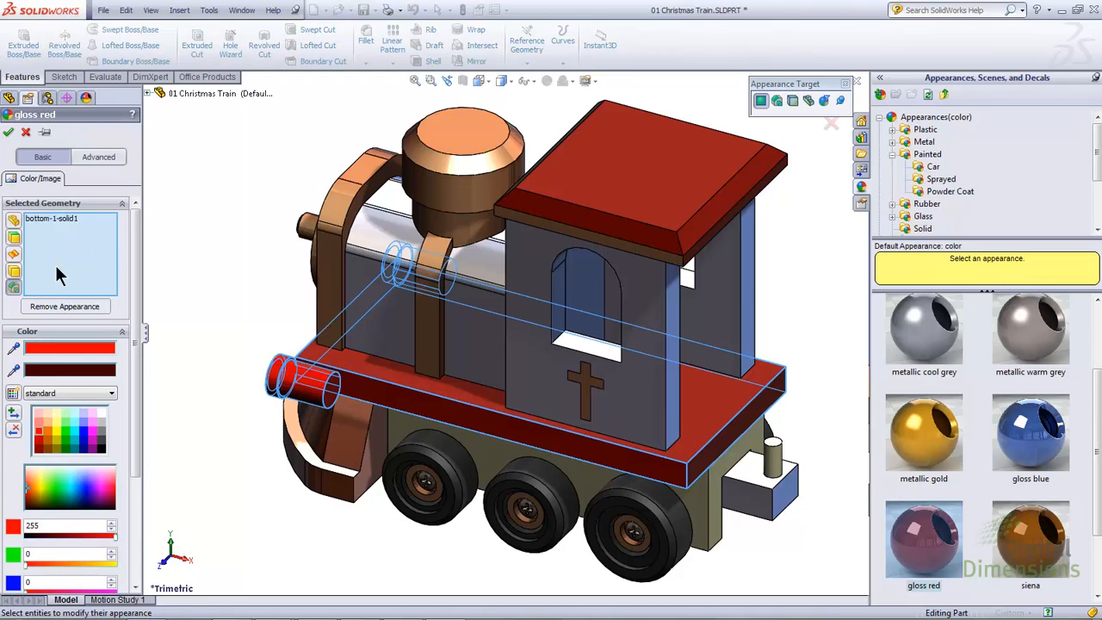
pyautogui.click(8, 132)
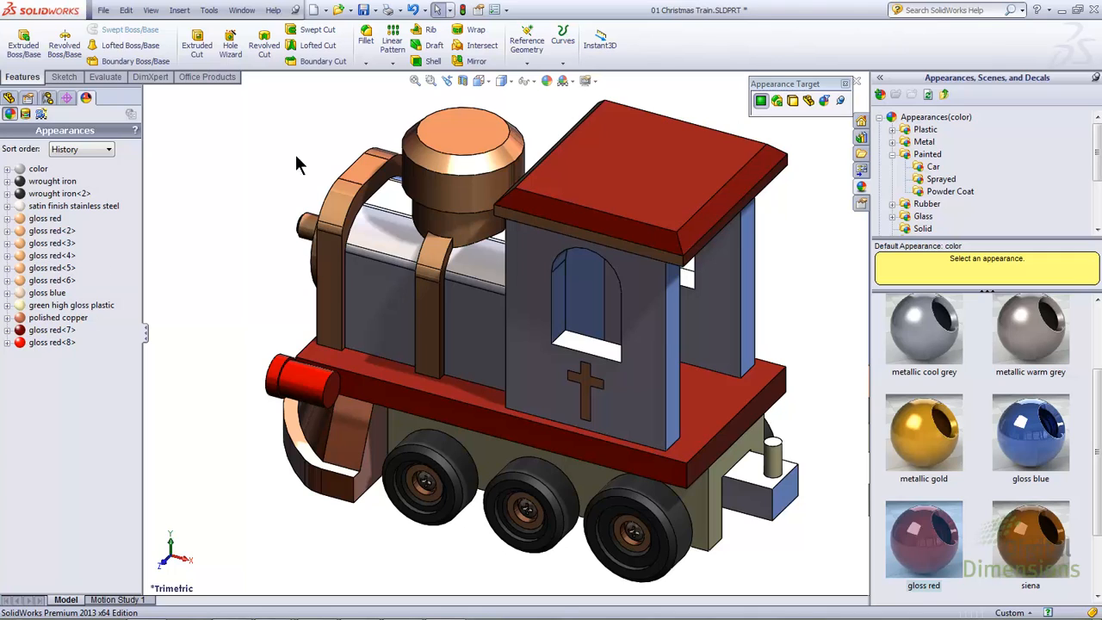
# Step: Using the Appearance Filter target, replace the matching appearances of the grill and the front bumper with the library's gloss red
pyautogui.click(824, 103)
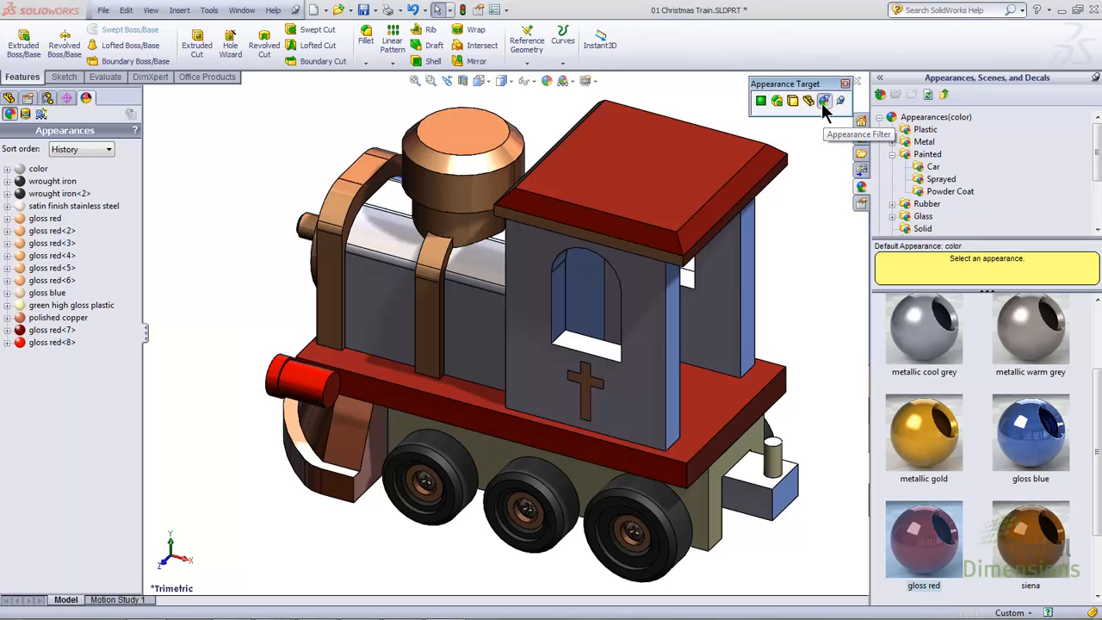
pyautogui.click(922, 534)
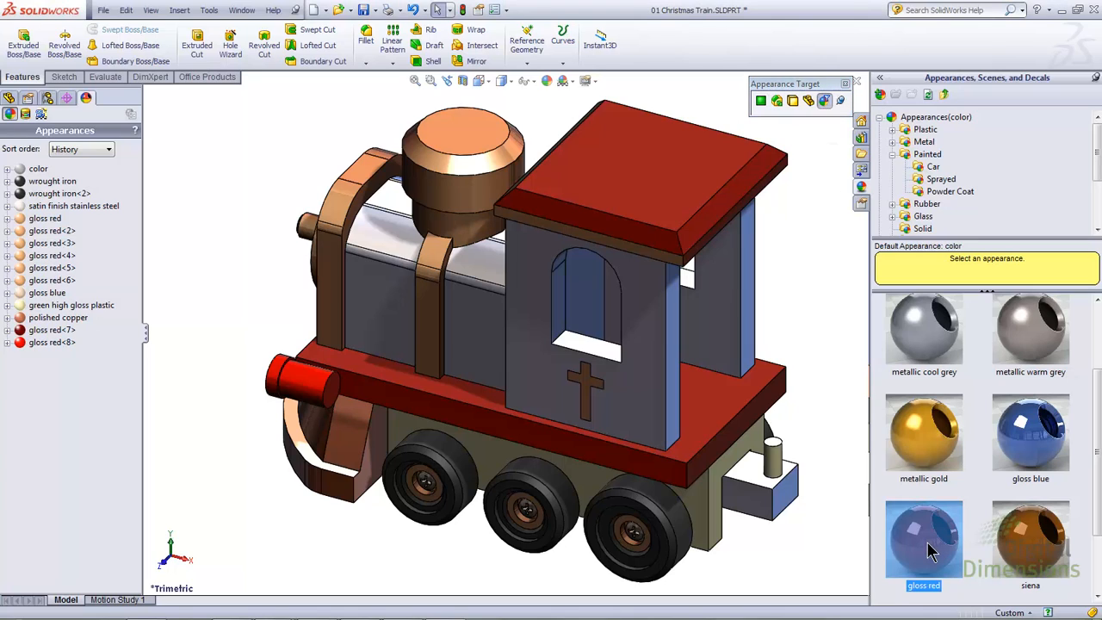
pyautogui.moveTo(924, 535); pyautogui.dragTo(340, 220)
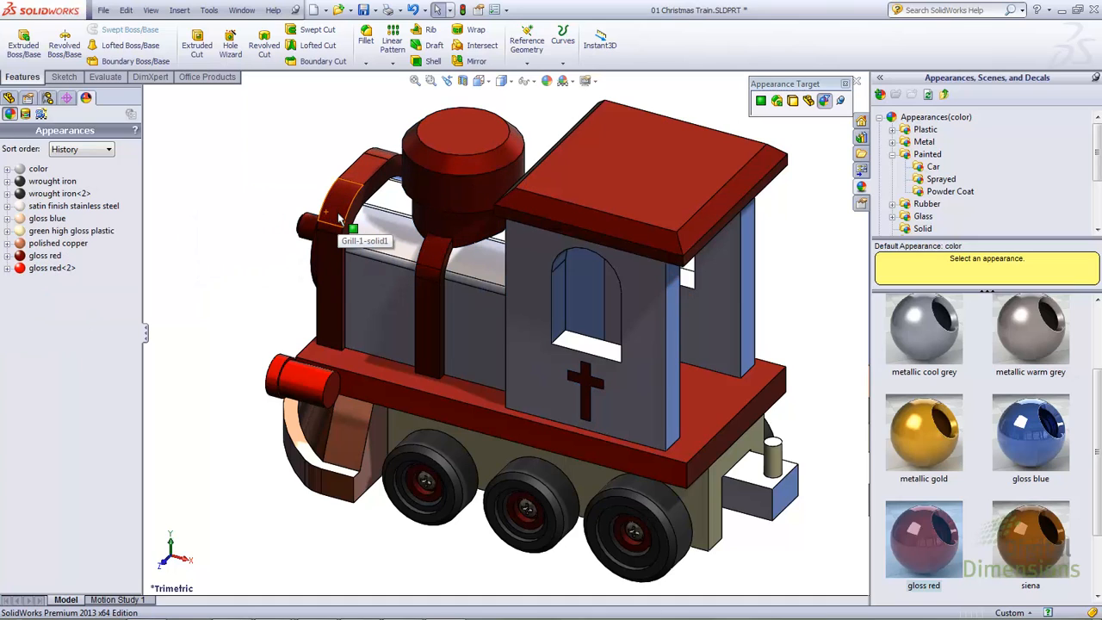
pyautogui.click(54, 257)
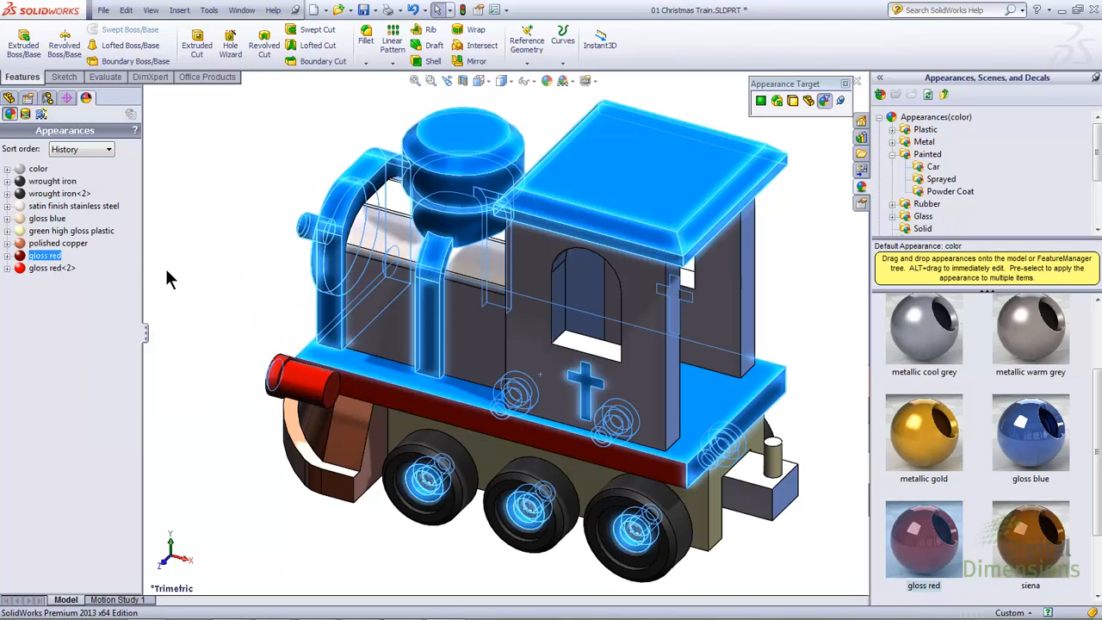
pyautogui.click(189, 274)
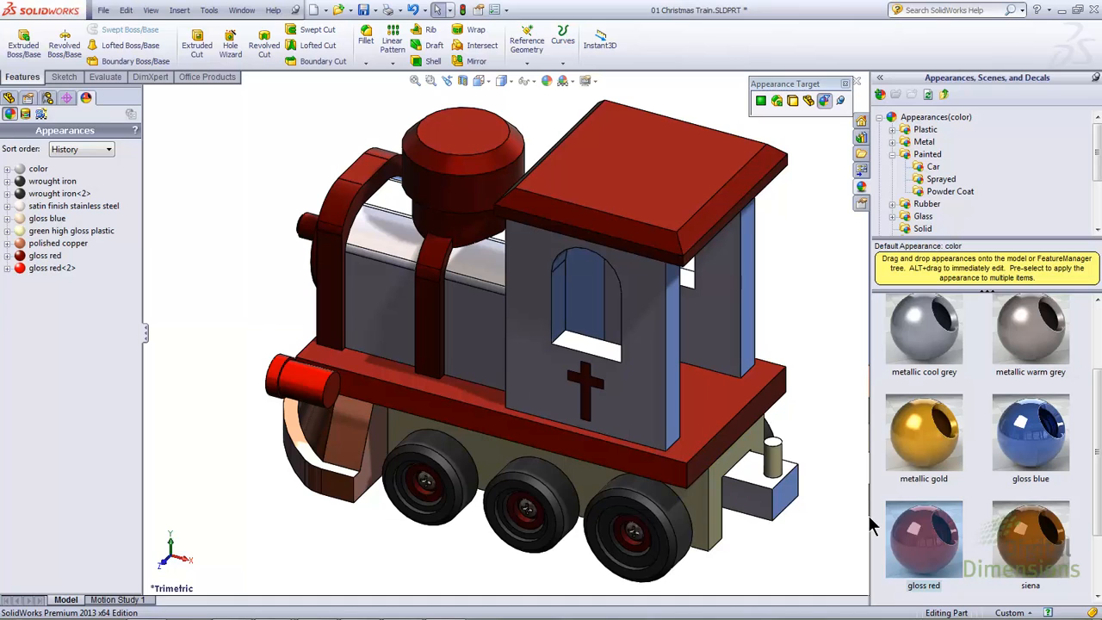
pyautogui.moveTo(924, 539); pyautogui.dragTo(305, 385)
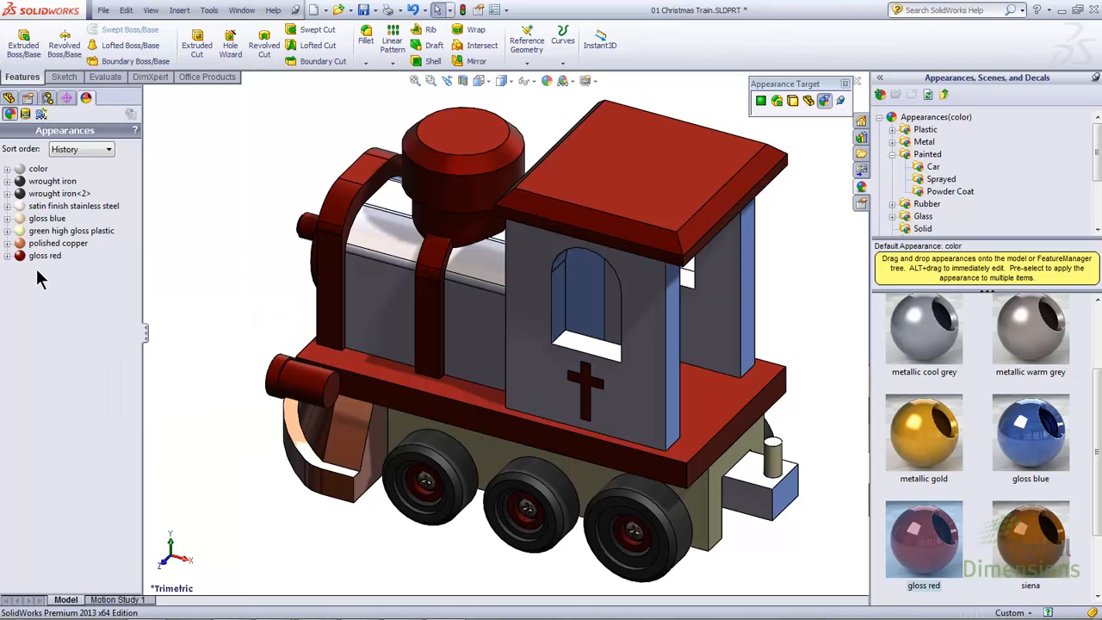
# Step: Replace the appearance shared by the cab side and its matching bodies with the library's gloss blue
pyautogui.moveTo(1035, 448)
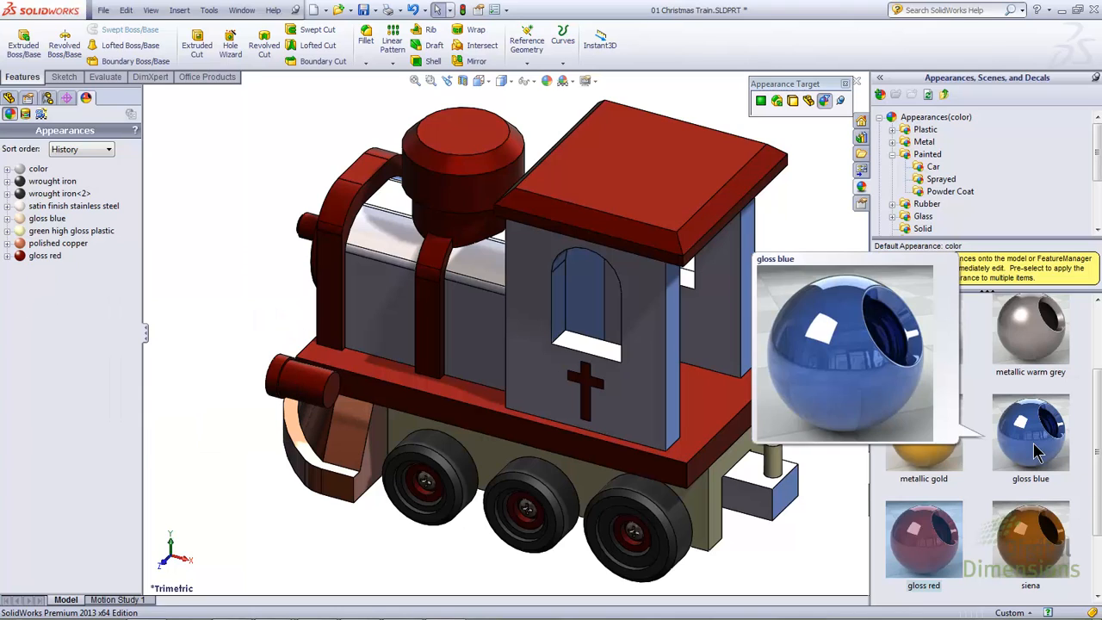
pyautogui.moveTo(1035, 447); pyautogui.dragTo(653, 390)
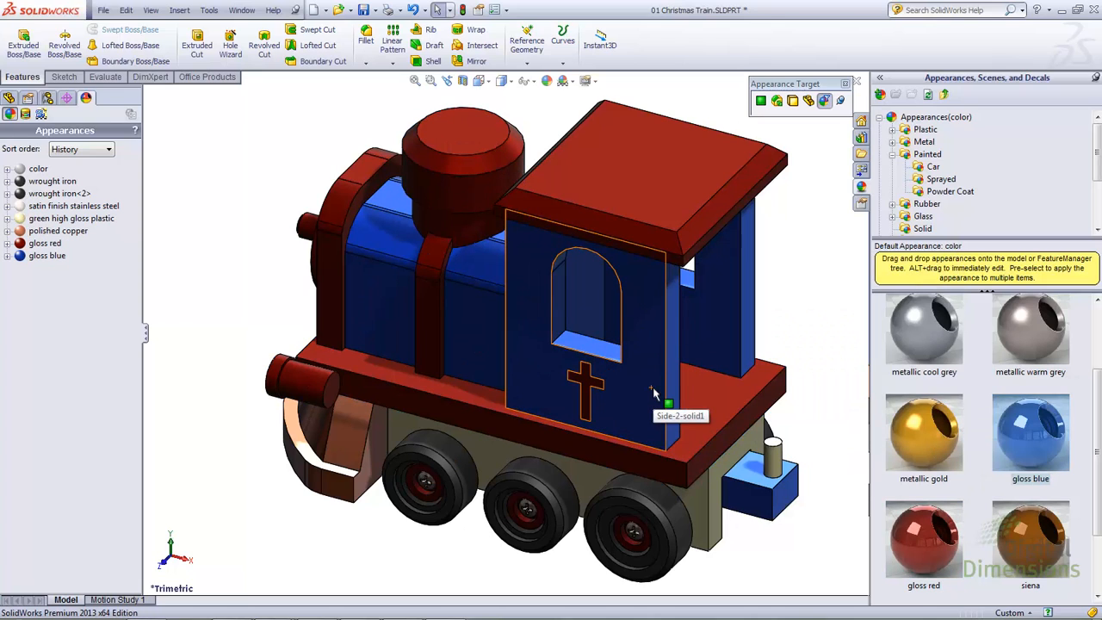
pyautogui.moveTo(653, 392); pyautogui.dragTo(659, 394)
pyautogui.moveTo(658, 394)
pyautogui.mouseDown()
pyautogui.moveTo(521, 516)
pyautogui.moveTo(461, 544)
pyautogui.moveTo(470, 482)
pyautogui.moveTo(633, 510)
pyautogui.mouseUp()
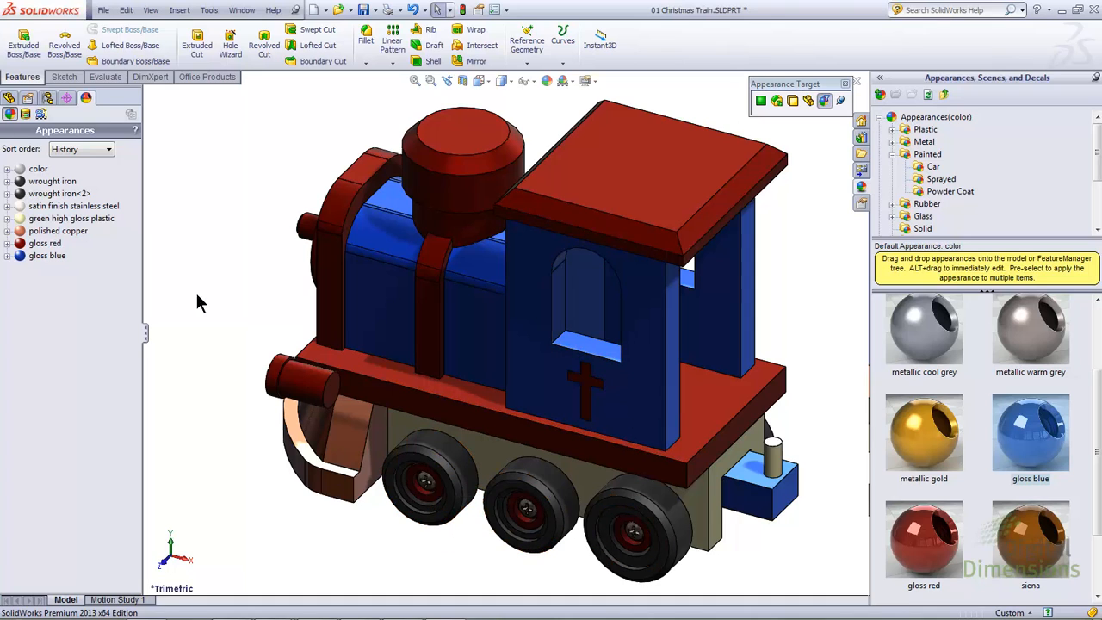
# Step: Inspect the two wrought iron appearances, then copy the middle wheel's appearance and paste it onto the rear wheel
pyautogui.click(55, 181)
pyautogui.keyDown('shift'); pyautogui.click(55, 193); pyautogui.keyUp('shift')
pyautogui.click(55, 193)
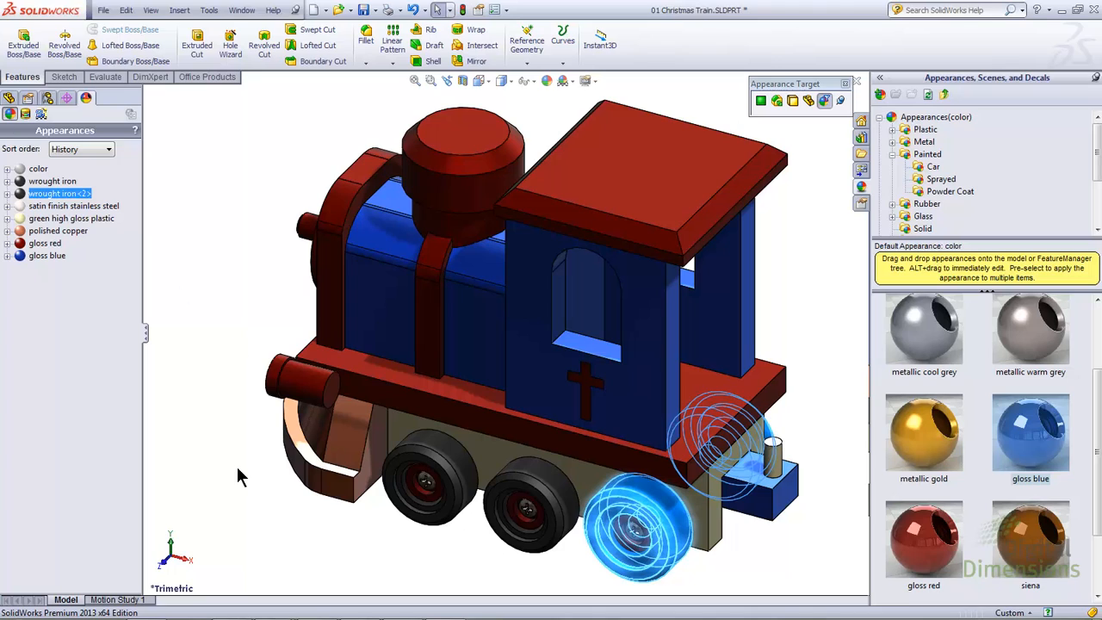
pyautogui.click(237, 517)
pyautogui.click(522, 465)
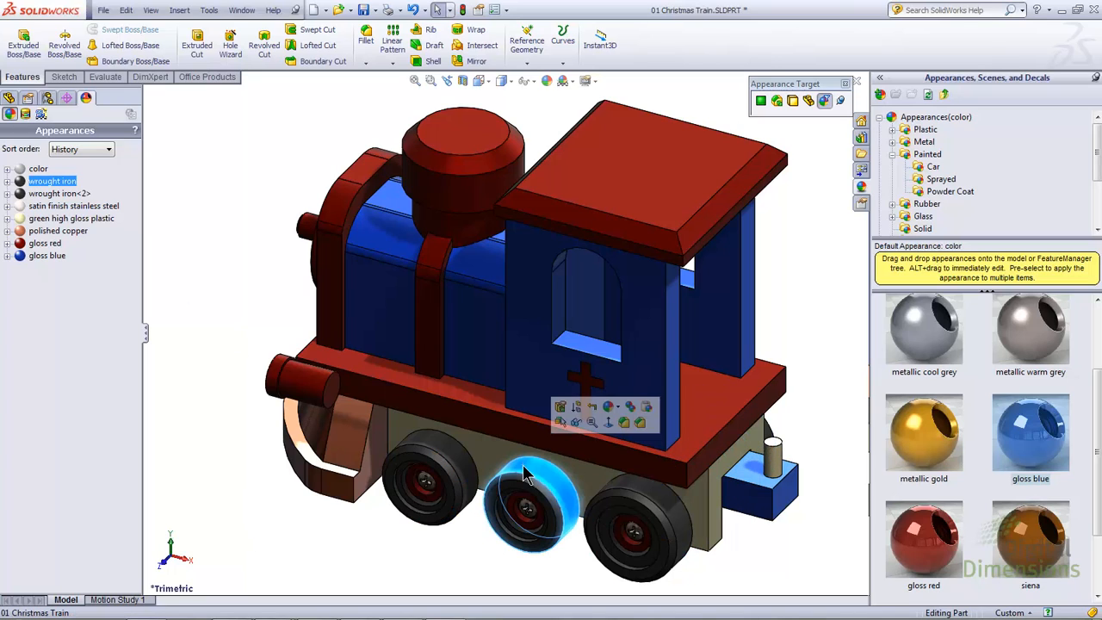
pyautogui.click(633, 416)
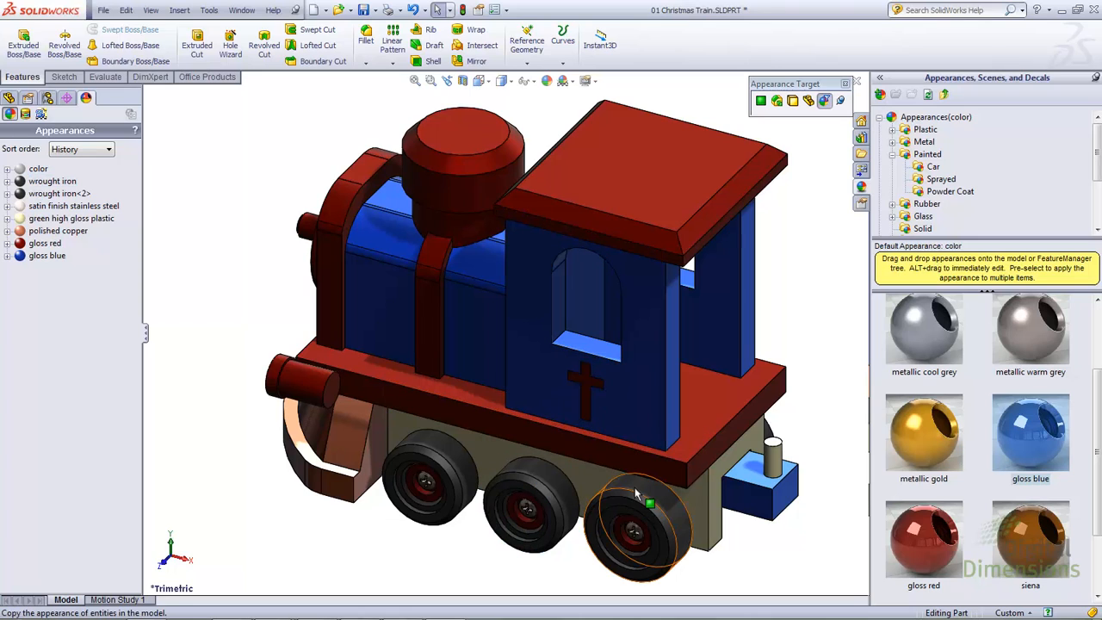
pyautogui.click(636, 488)
pyautogui.click(761, 431)
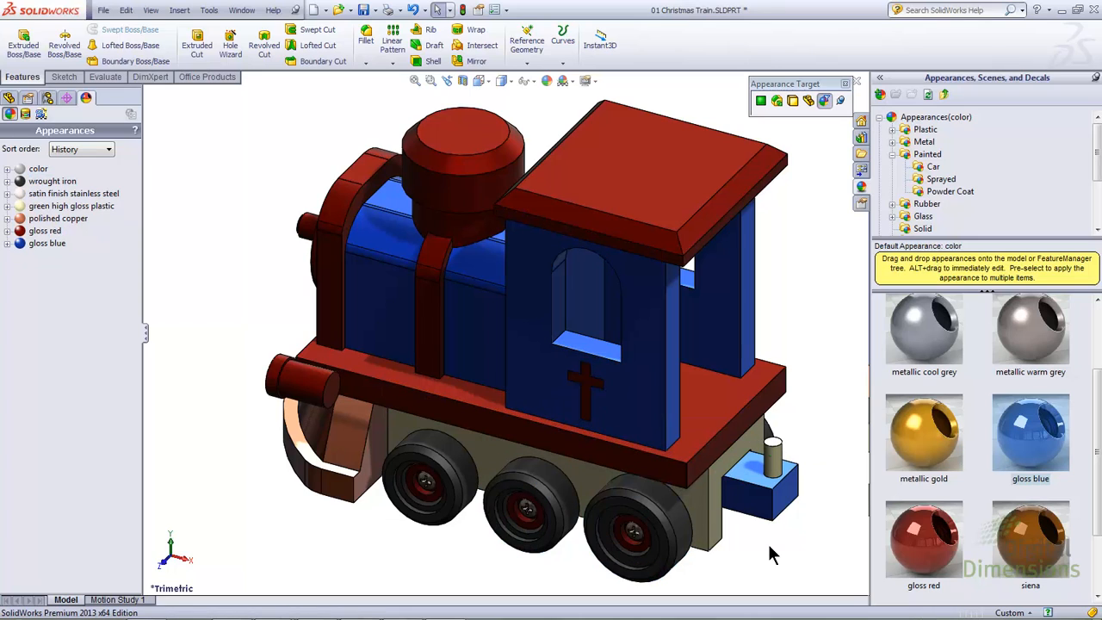
# Step: Recolor the wrought iron appearance of all wheels to standard blue, then replace it with the library's wrought iron
pyautogui.moveTo(71, 188)
pyautogui.click(50, 182)
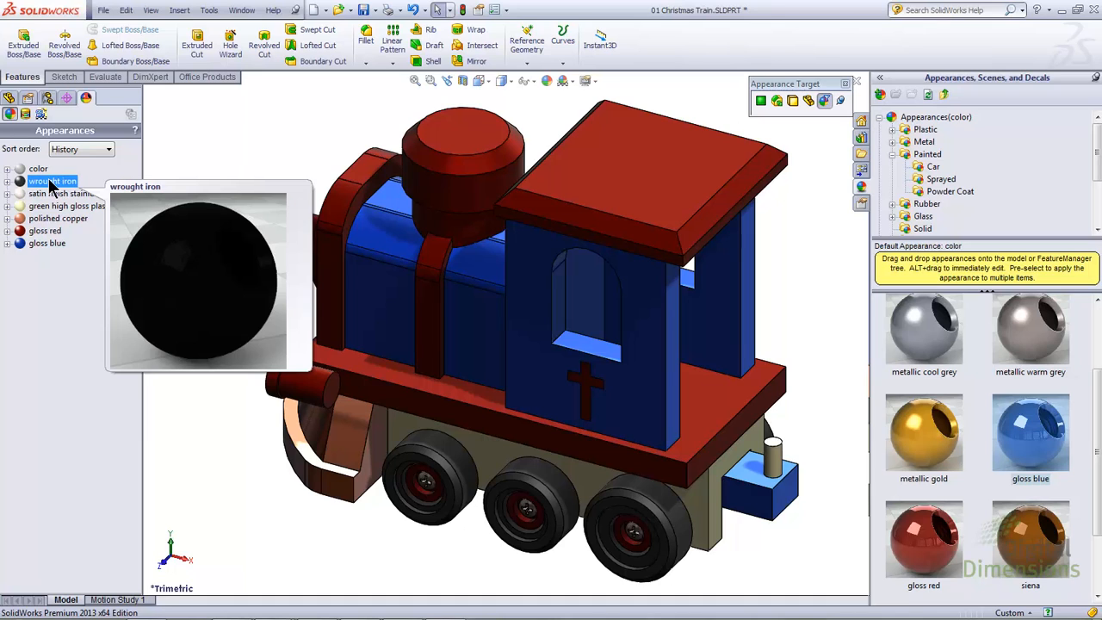
pyautogui.doubleClick(50, 182)
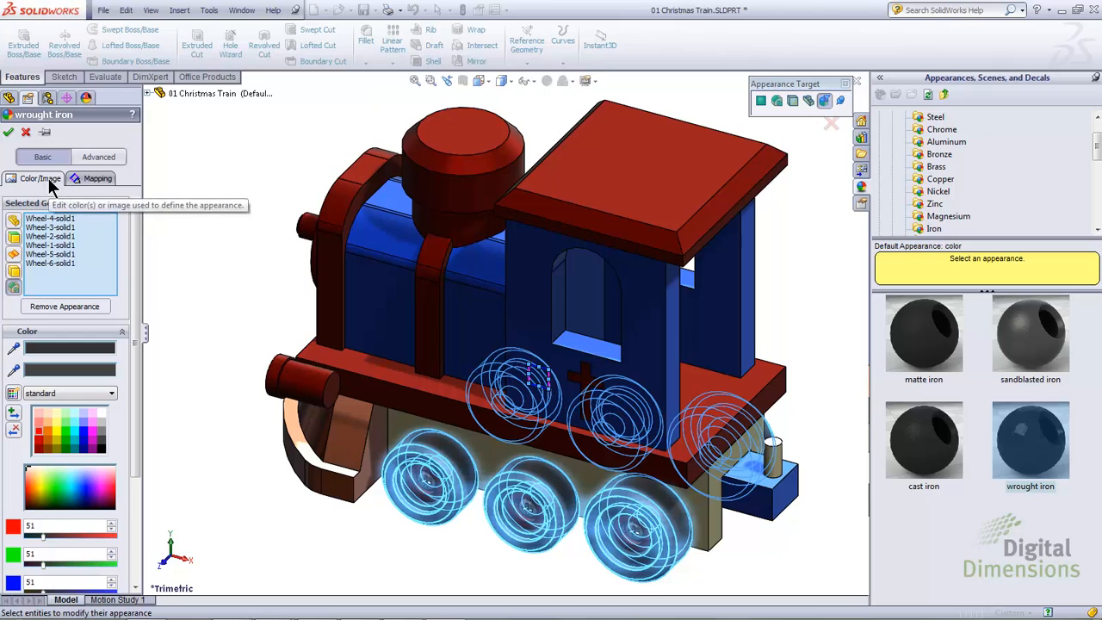
pyautogui.click(83, 434)
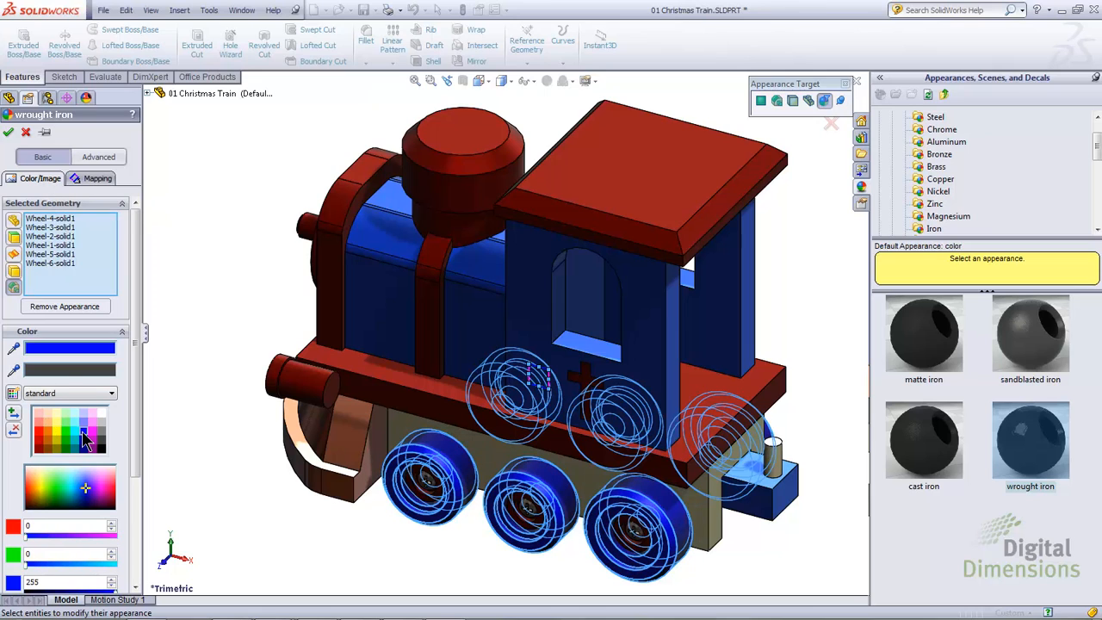
pyautogui.click(9, 132)
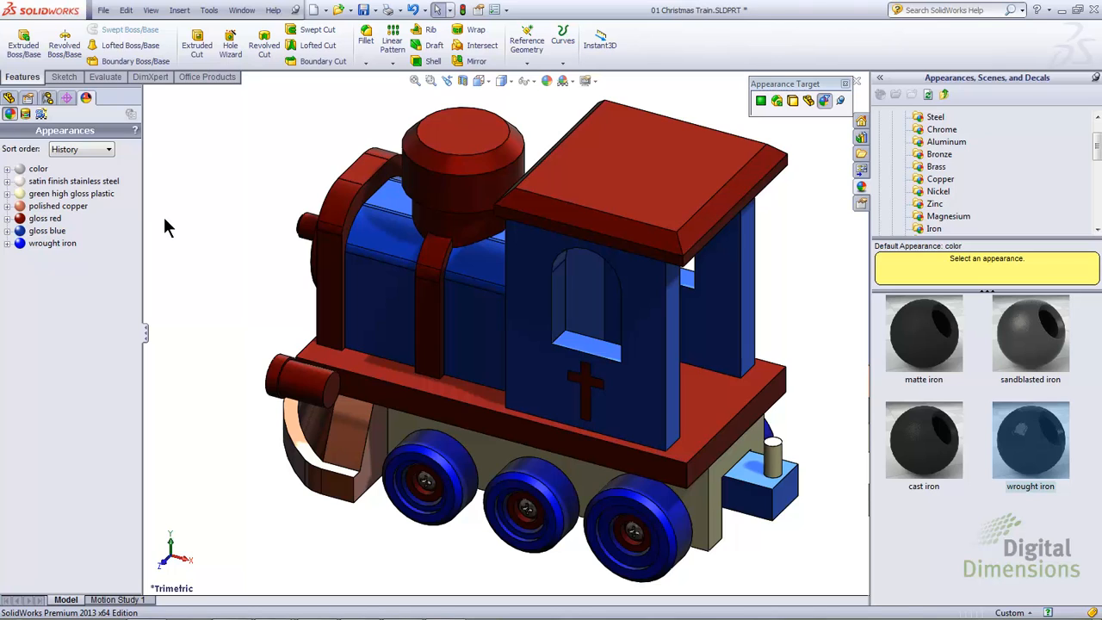
pyautogui.moveTo(1049, 448); pyautogui.dragTo(667, 512)
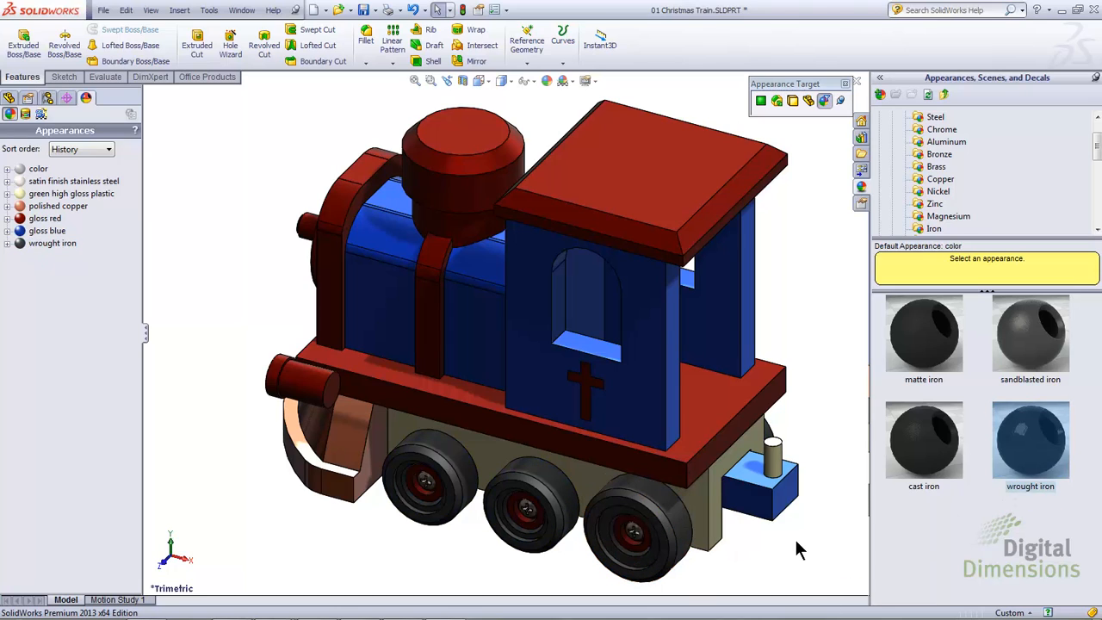
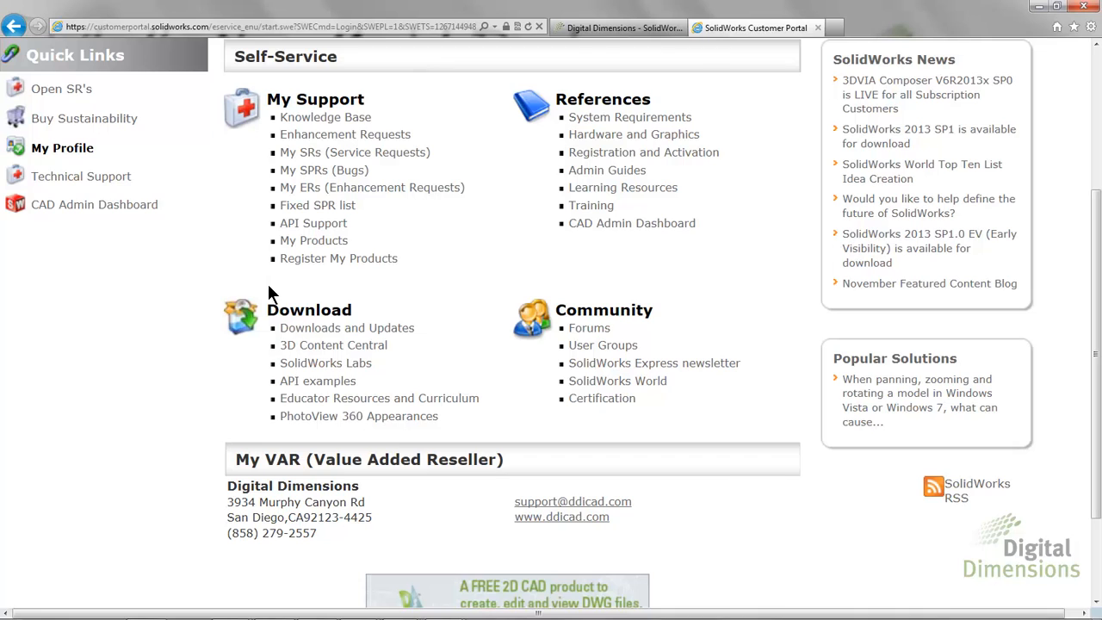
# Step: Open the PhotoView 360 Appearances page, follow it to Luxology's SolidWorks Asset Sharing site, and show the materials collection
pyautogui.click(381, 420)
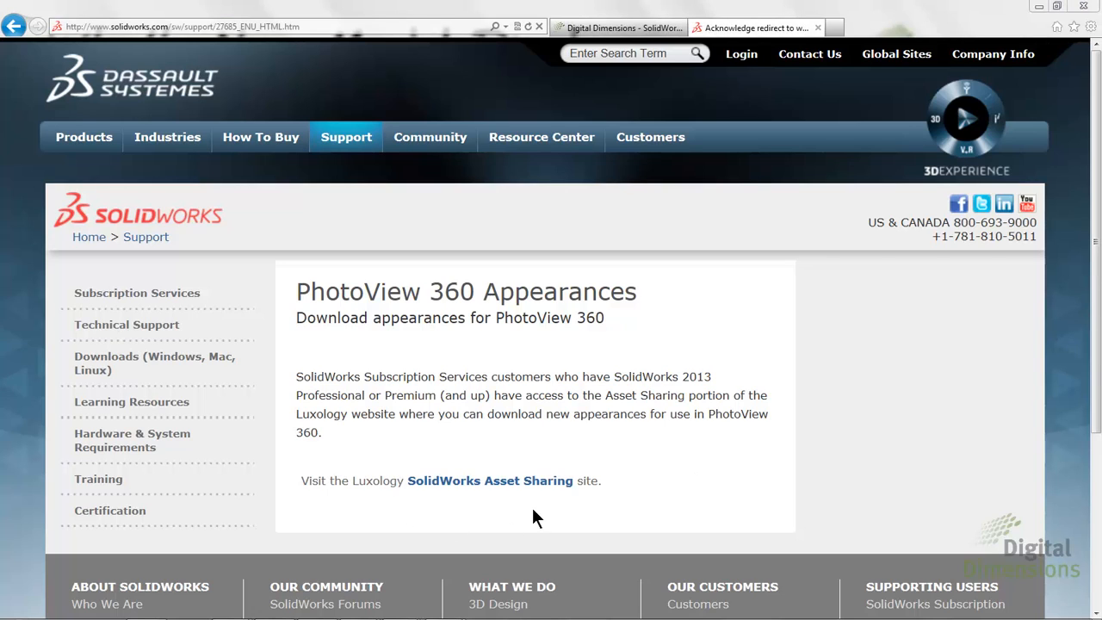
pyautogui.click(462, 488)
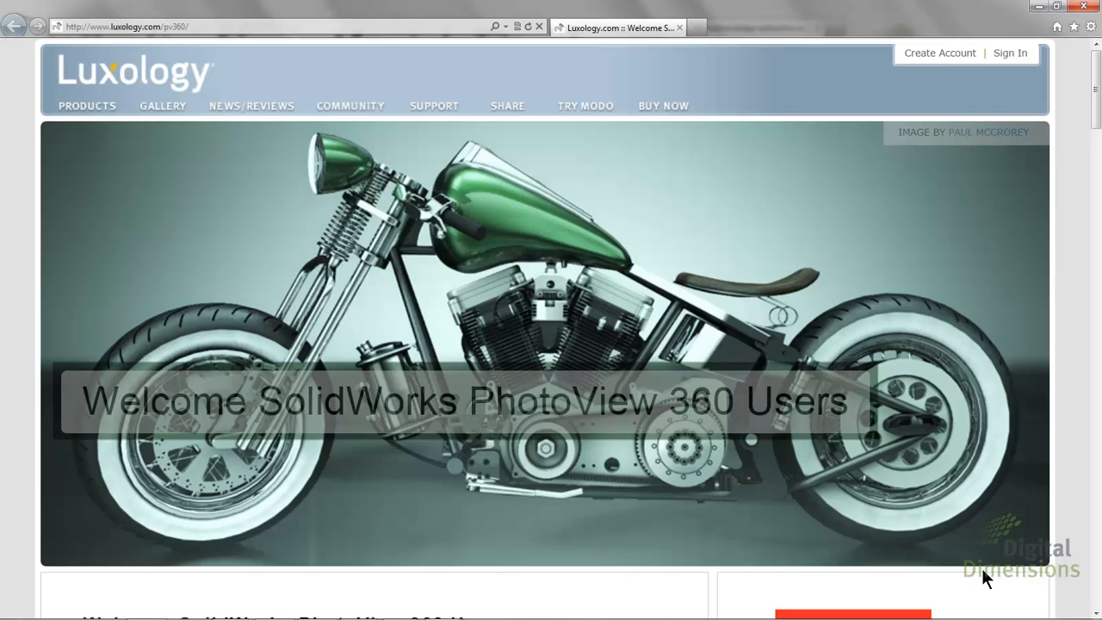
pyautogui.scroll(-5, 995, 563)
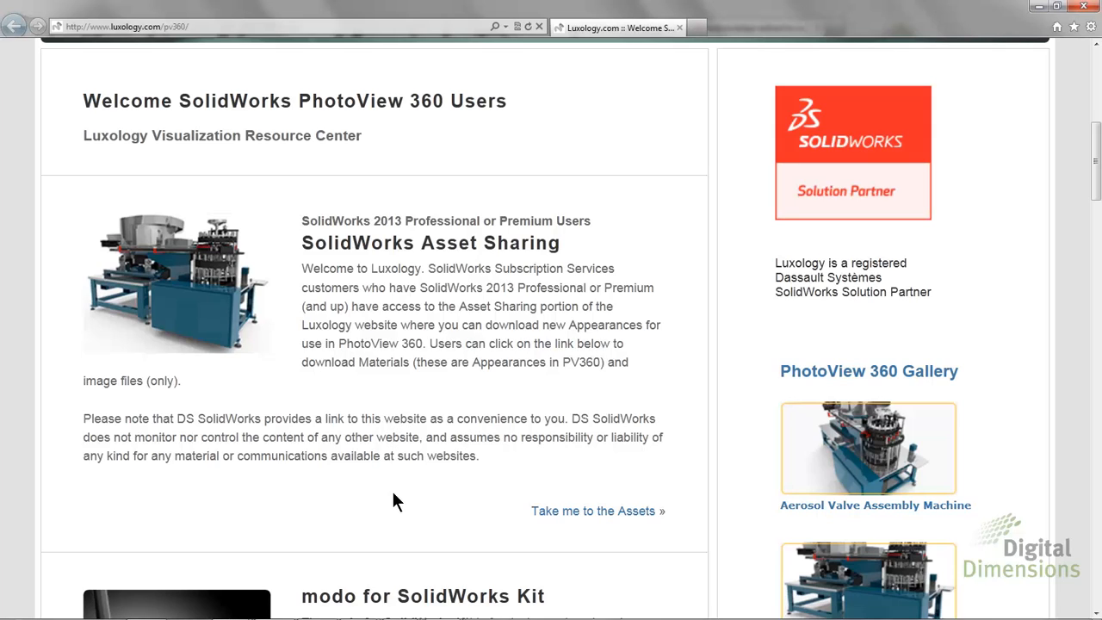
pyautogui.click(609, 516)
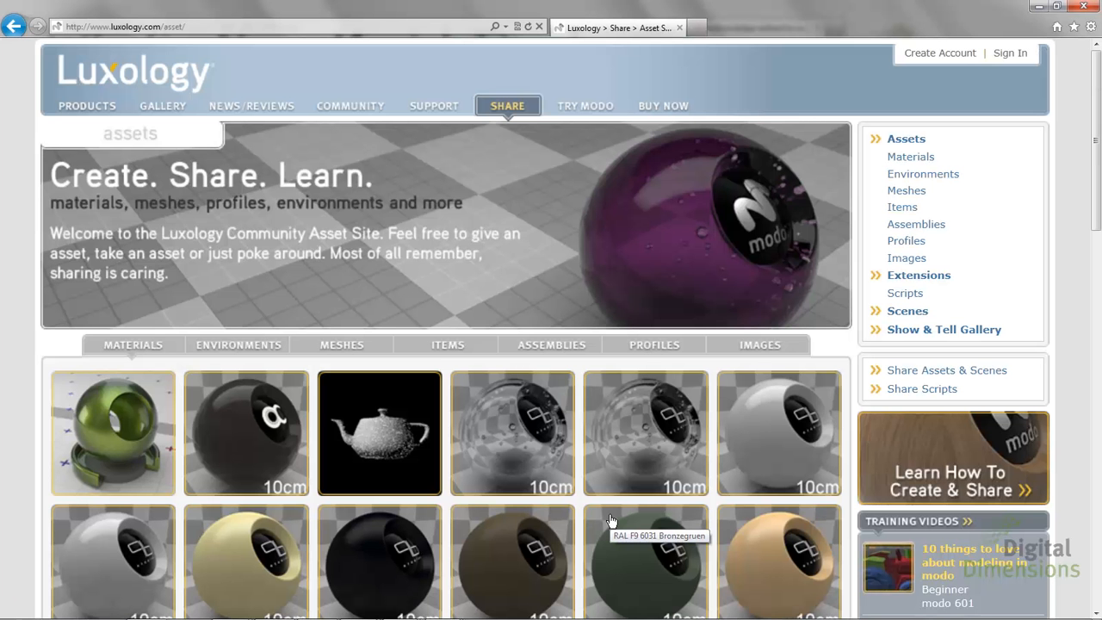
pyautogui.click(918, 156)
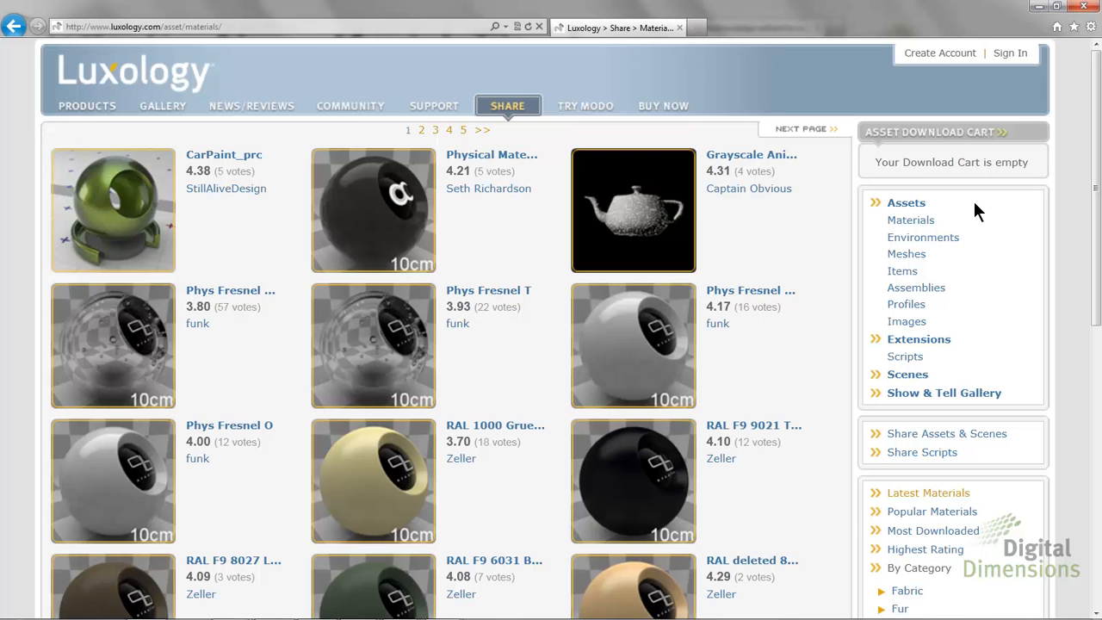
# Step: Browse the shared materials in the Fabric and Fur categories
pyautogui.scroll(-4, 975, 205)
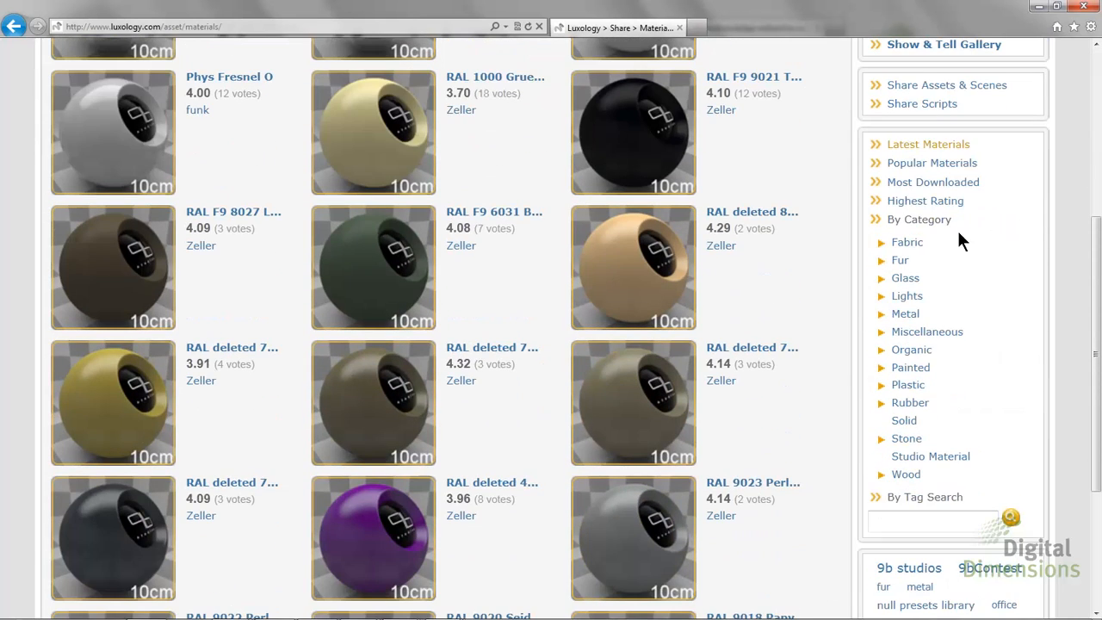
pyautogui.click(915, 245)
pyautogui.scroll(-4, 1002, 291)
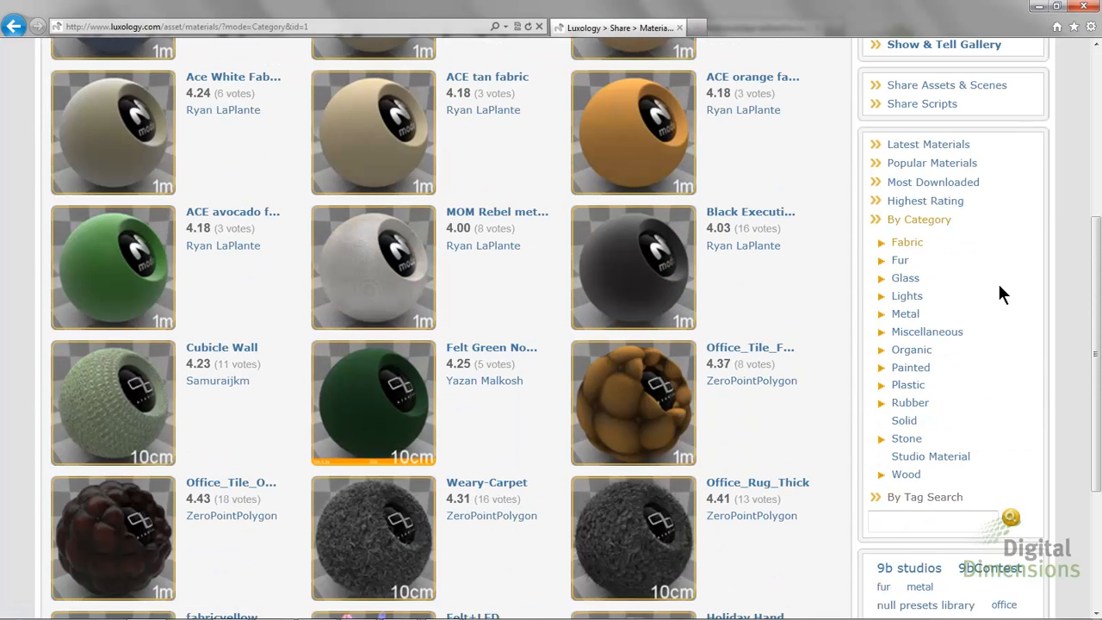
pyautogui.click(900, 260)
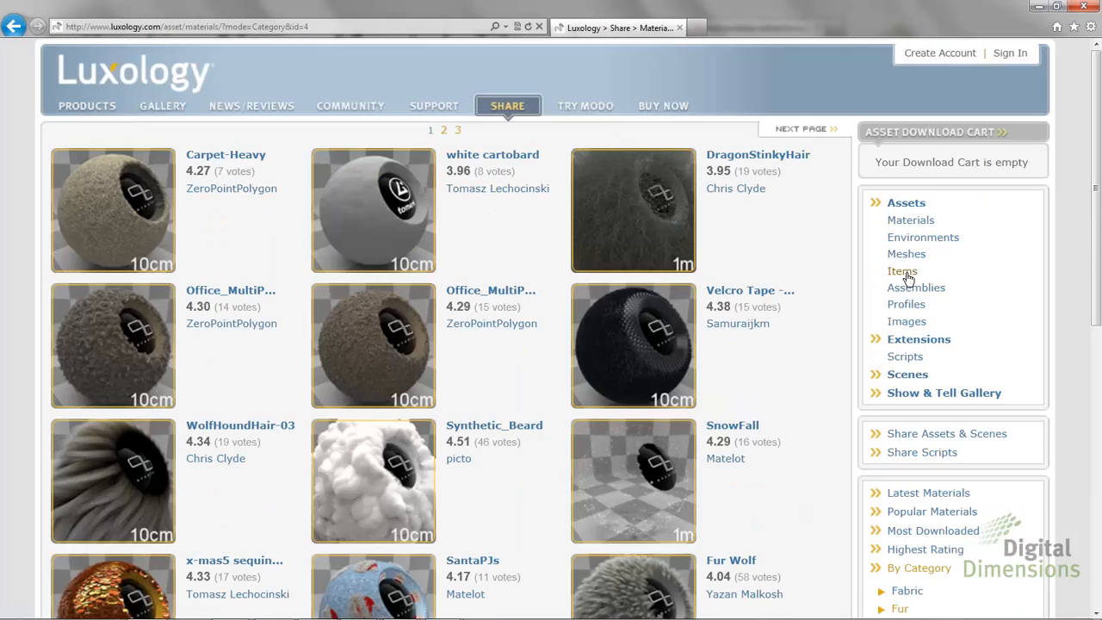
pyautogui.scroll(-2, 909, 279)
pyautogui.scroll(-2, 909, 278)
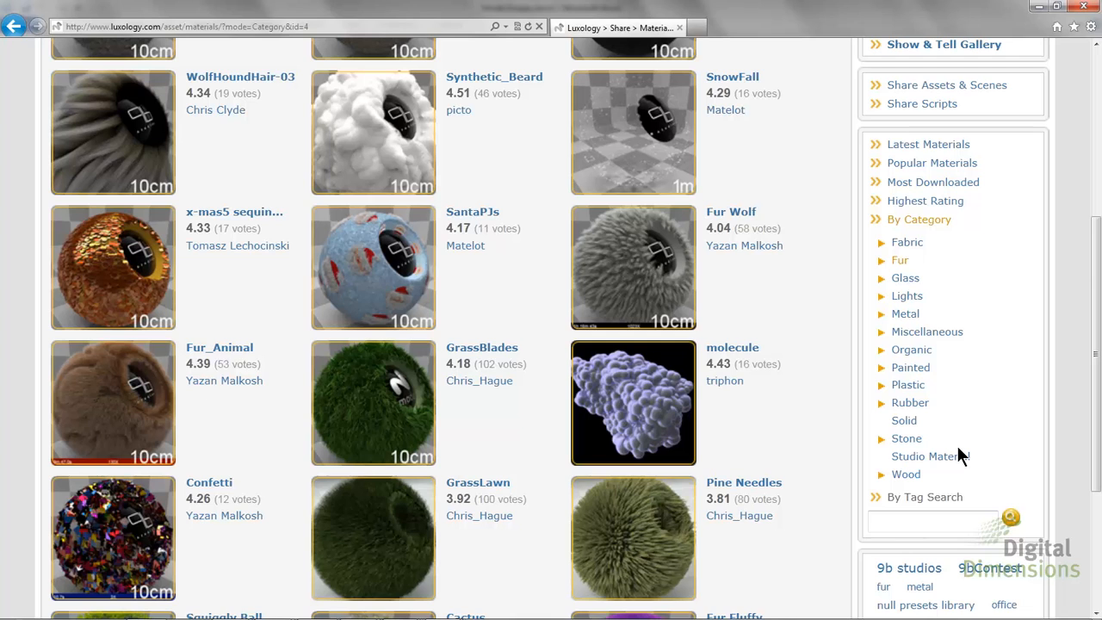
# Step: Open the Fur Wolf material and check its download options, cancelling without saving the file
pyautogui.click(652, 263)
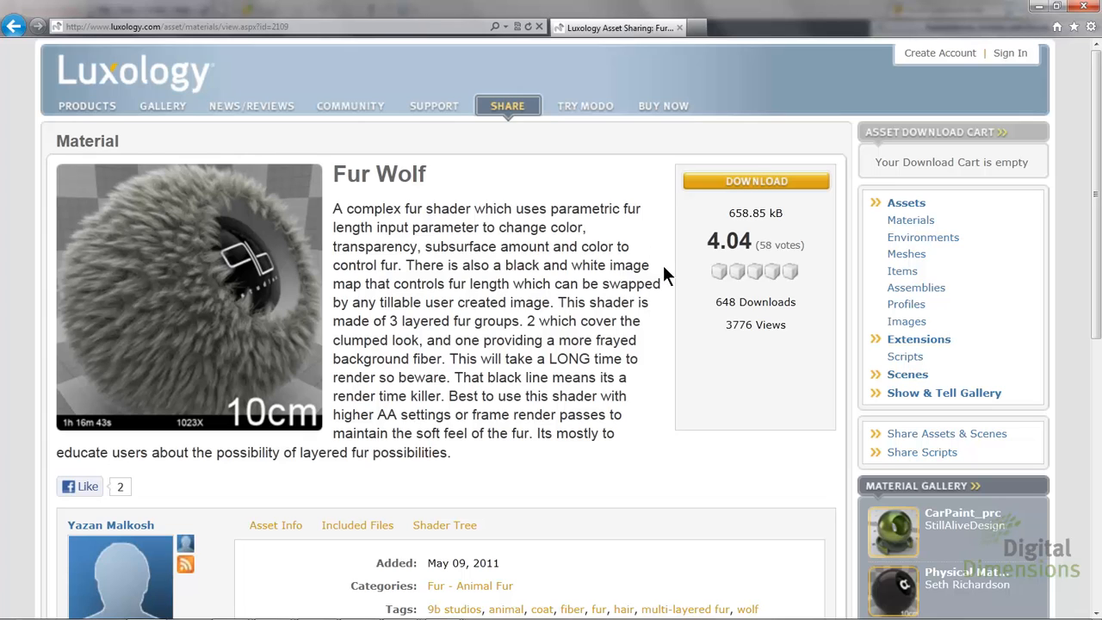
pyautogui.click(752, 191)
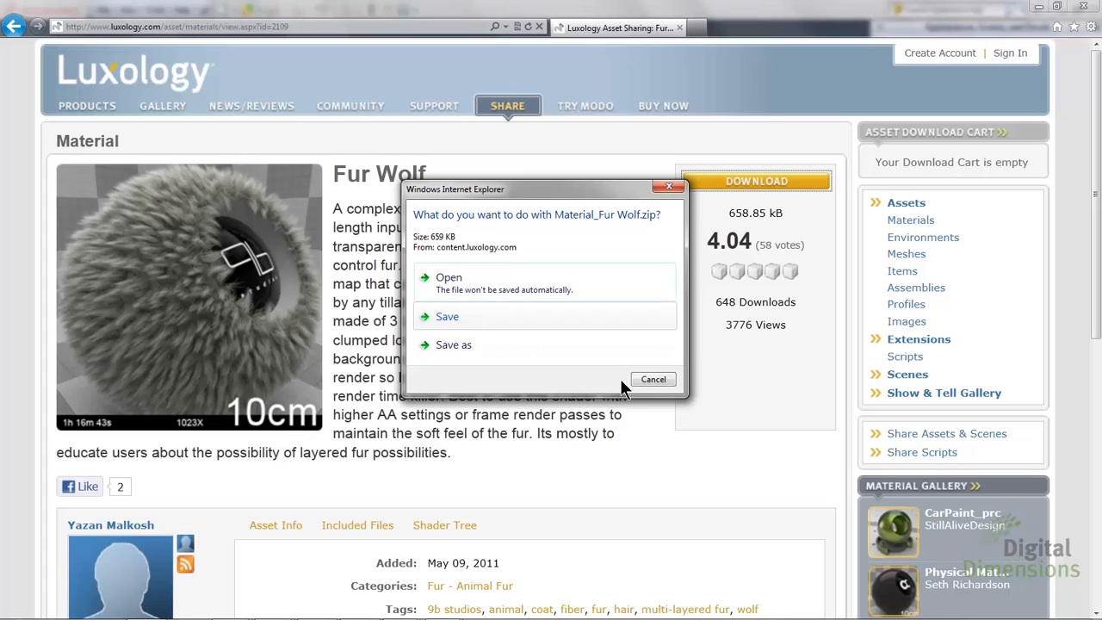
pyautogui.click(664, 381)
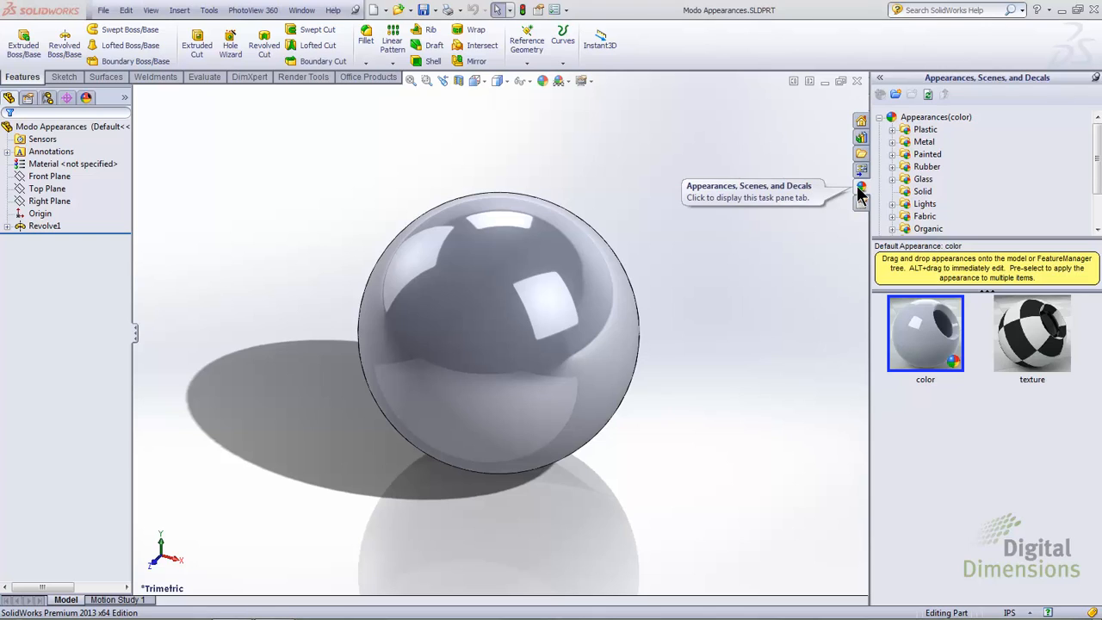
# Step: In SolidWorks, add the folder C:\SolidWorks Data 2013\Modo Appearances as a file location in the appearance library
pyautogui.click(894, 121)
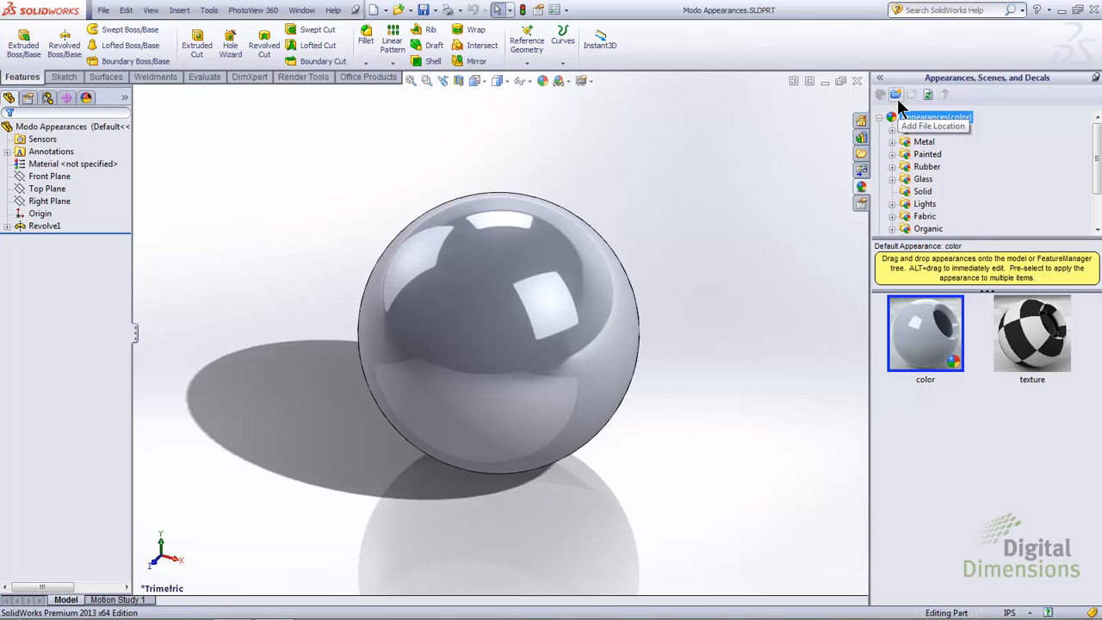
pyautogui.click(896, 97)
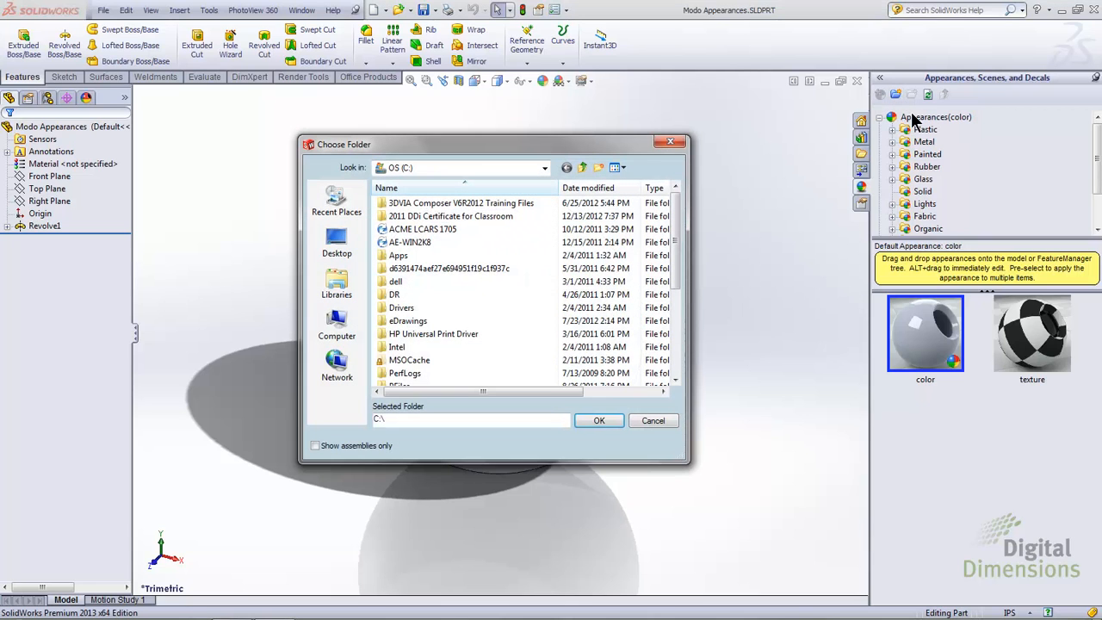
pyautogui.moveTo(675, 258); pyautogui.dragTo(676, 341)
pyautogui.doubleClick(445, 295)
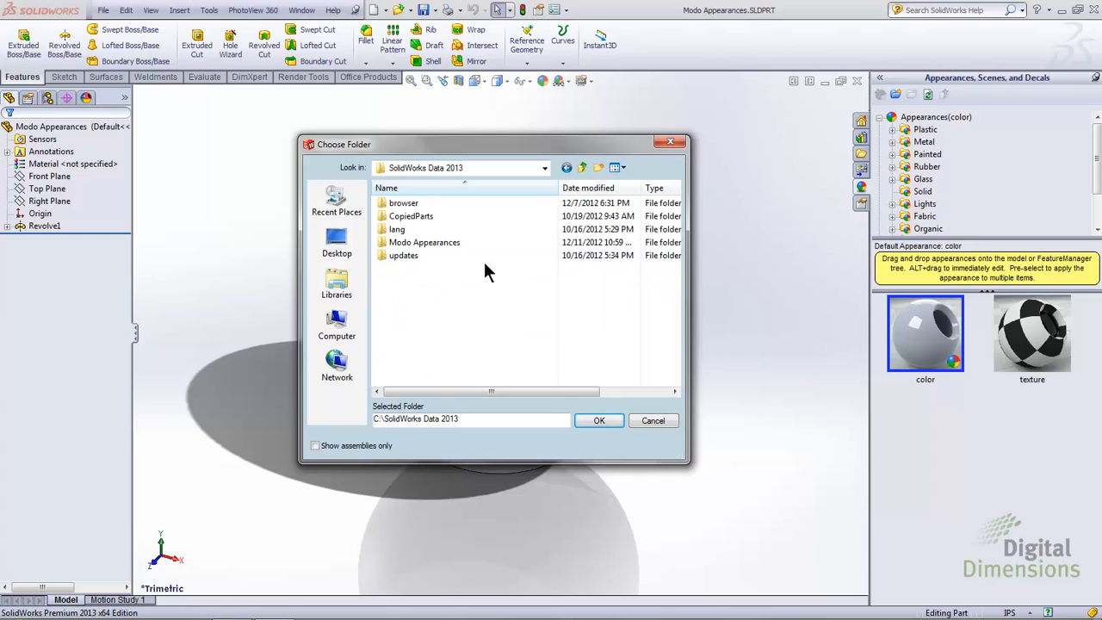
pyautogui.click(461, 244)
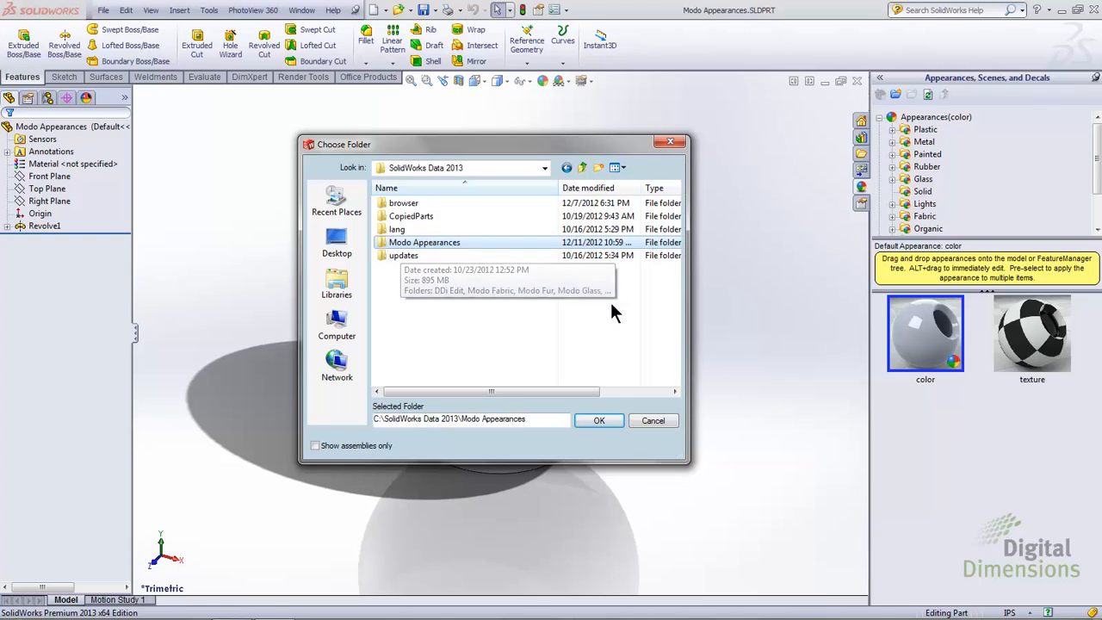
pyautogui.click(611, 420)
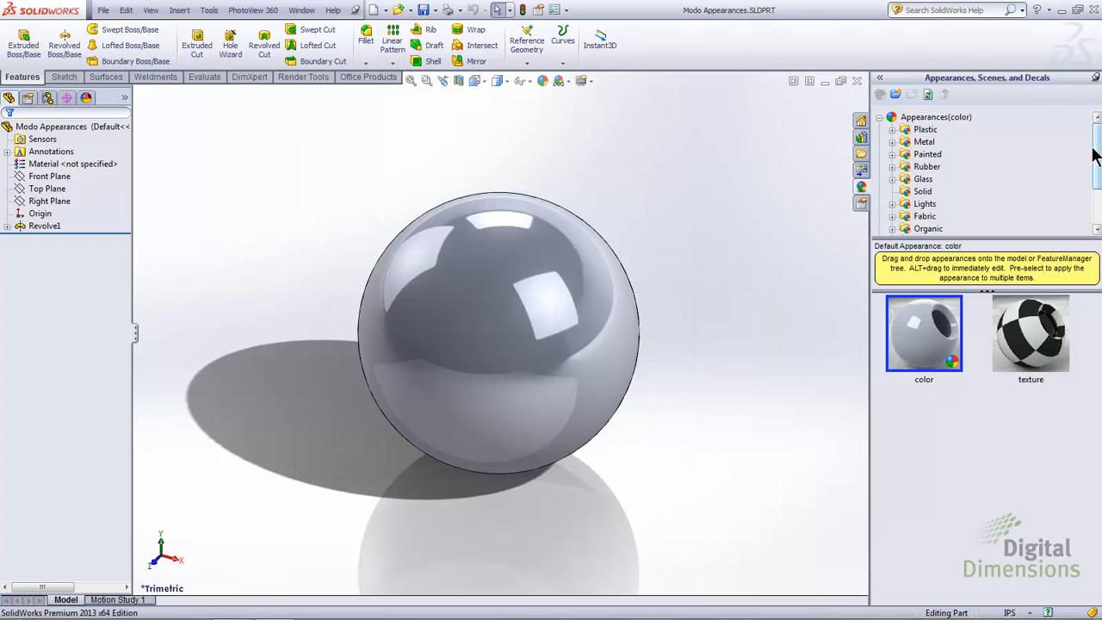
# Step: Apply the WolfHoundHair-03 asset from the Modo Fur folder to the sphere and accept the Modo asset notice
pyautogui.moveTo(1099, 154); pyautogui.dragTo(1100, 174)
pyautogui.doubleClick(911, 207)
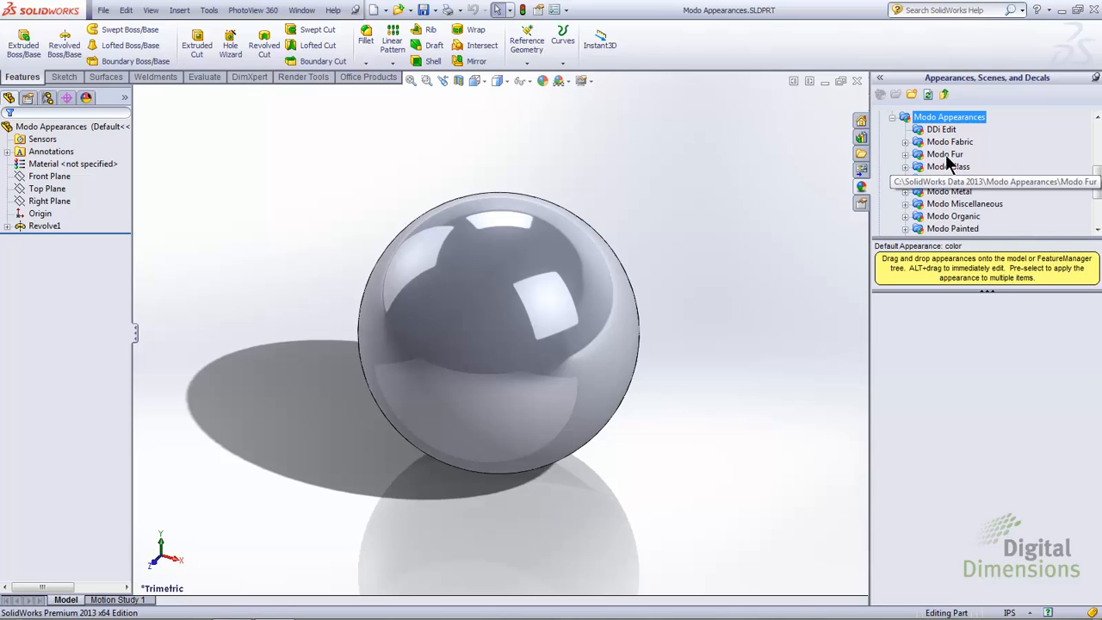
pyautogui.click(947, 156)
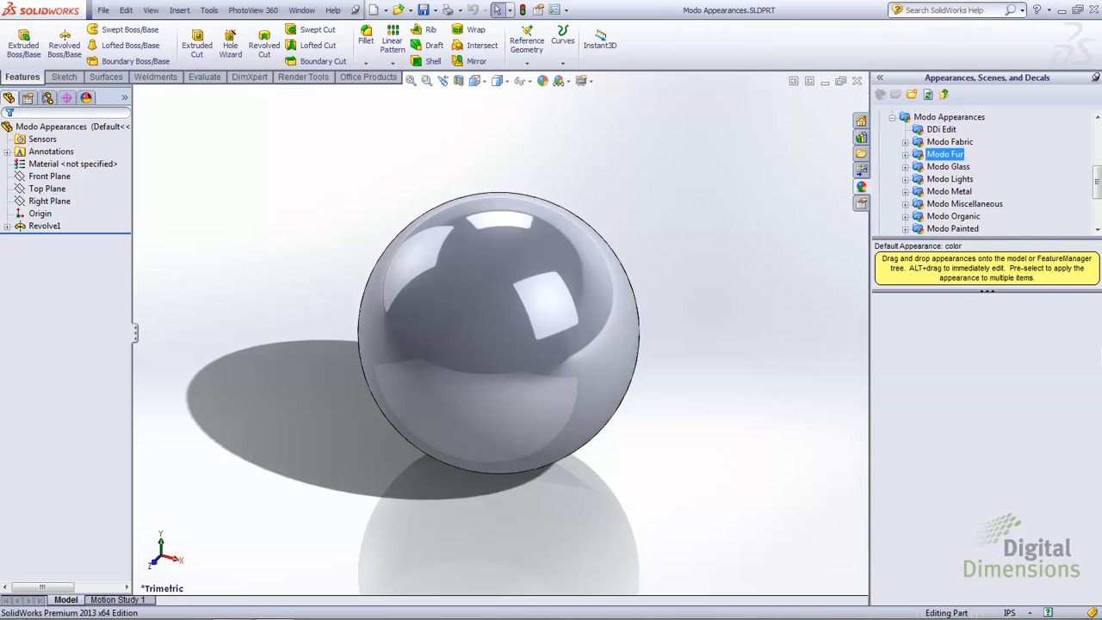
pyautogui.moveTo(1098, 319); pyautogui.dragTo(1099, 577)
pyautogui.moveTo(1049, 337); pyautogui.dragTo(544, 308)
pyautogui.click(545, 308)
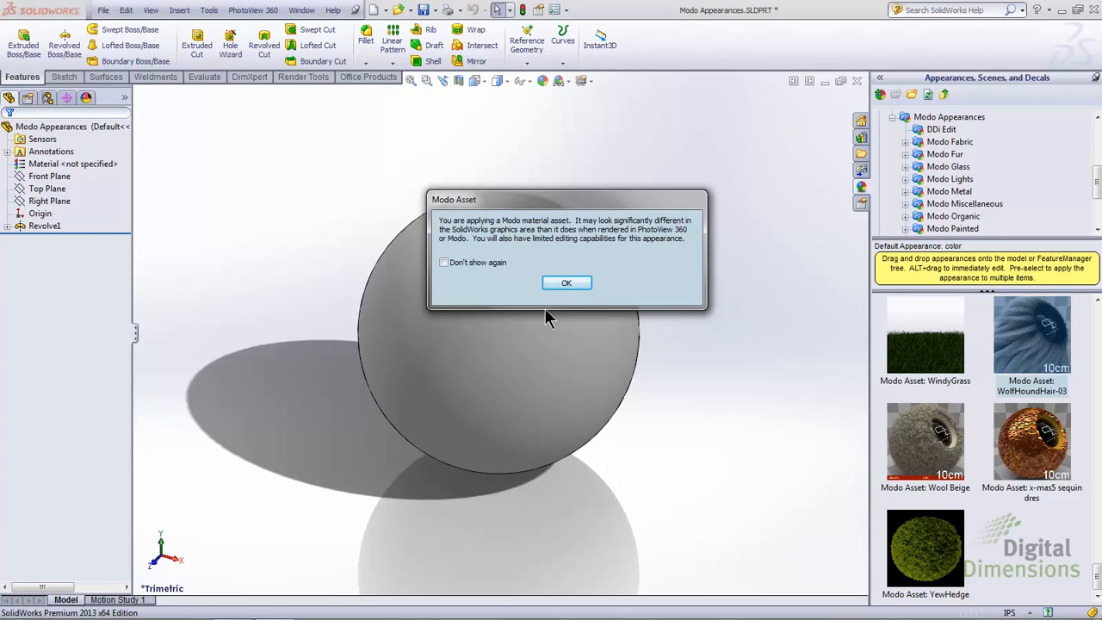
pyautogui.click(570, 284)
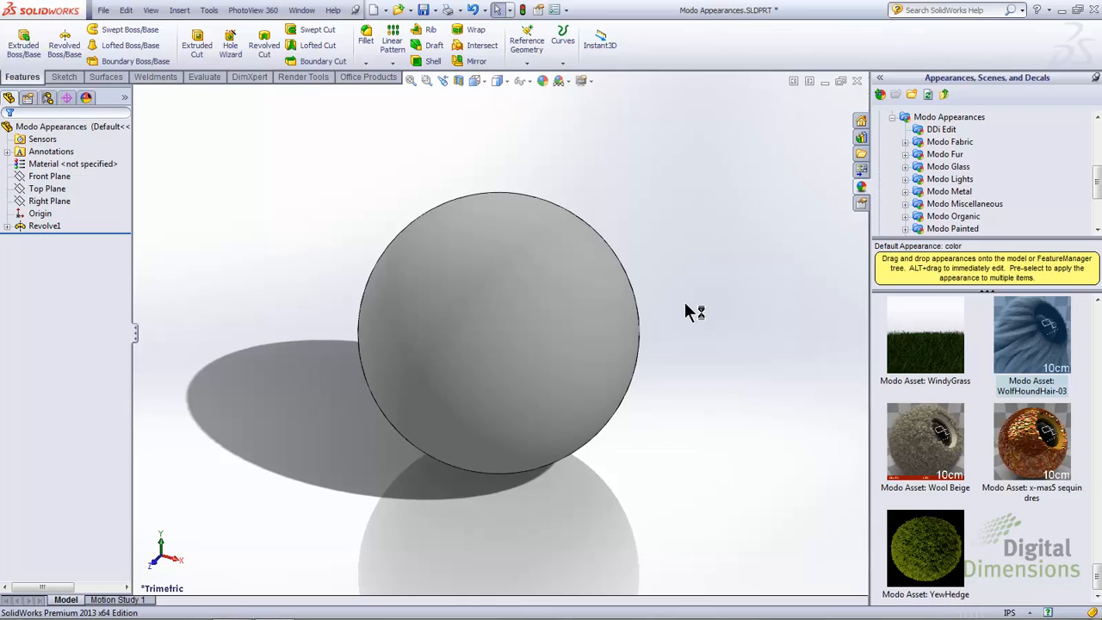
# Step: Render the fur-covered sphere in the PhotoView 360 preview window, then close the preview
pyautogui.click(267, 11)
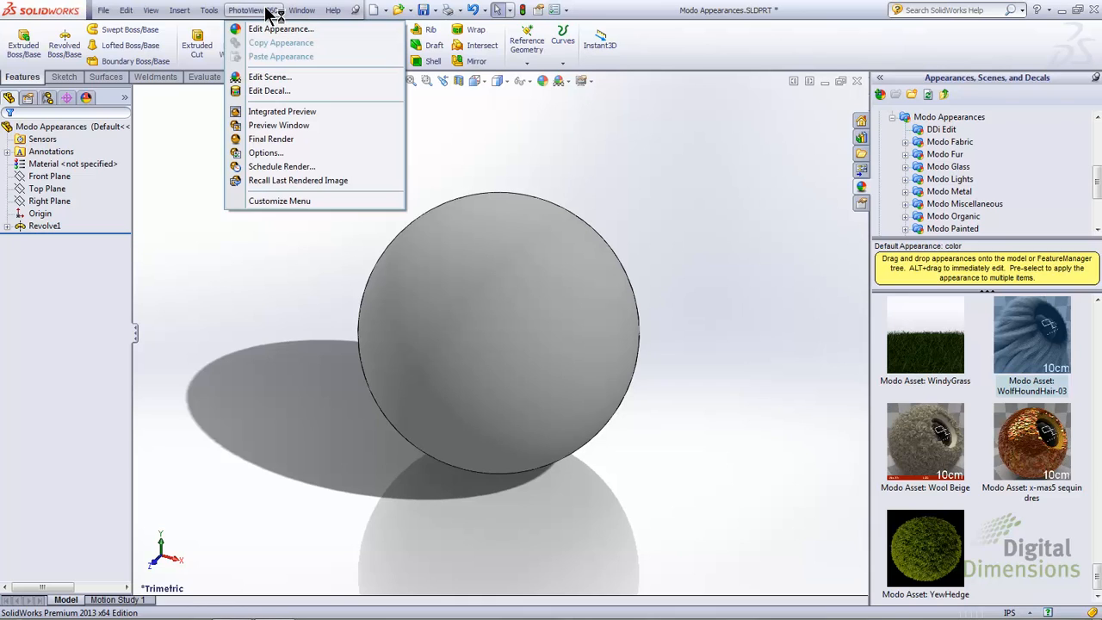
pyautogui.click(269, 127)
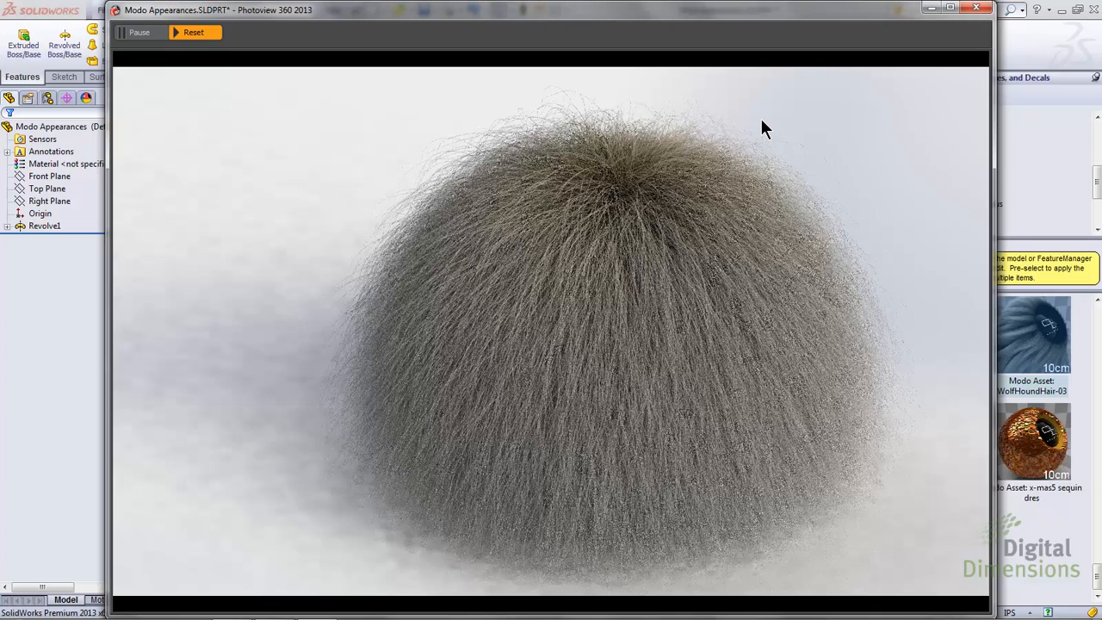
pyautogui.click(977, 8)
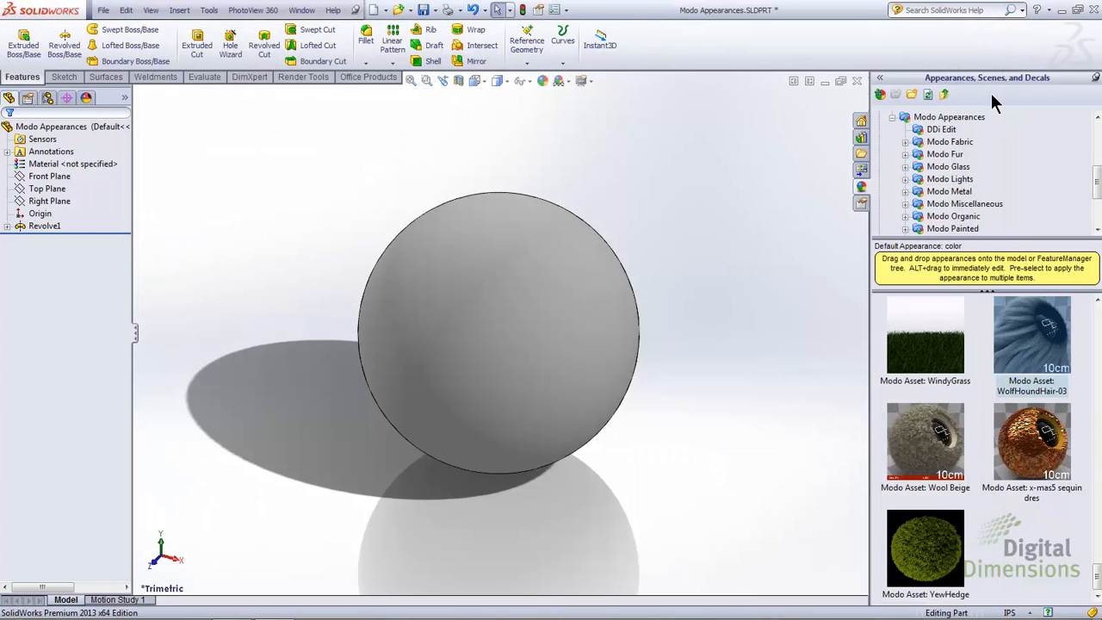
# Step: Remove the wolfhound hair appearance from the part
pyautogui.click(87, 97)
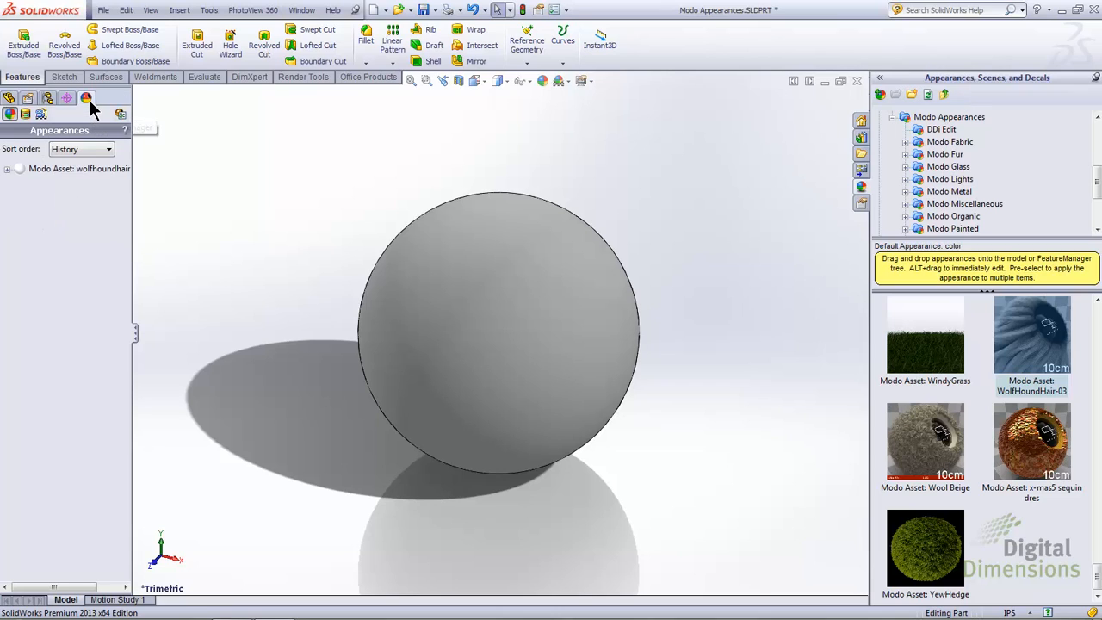
pyautogui.rightClick(36, 168)
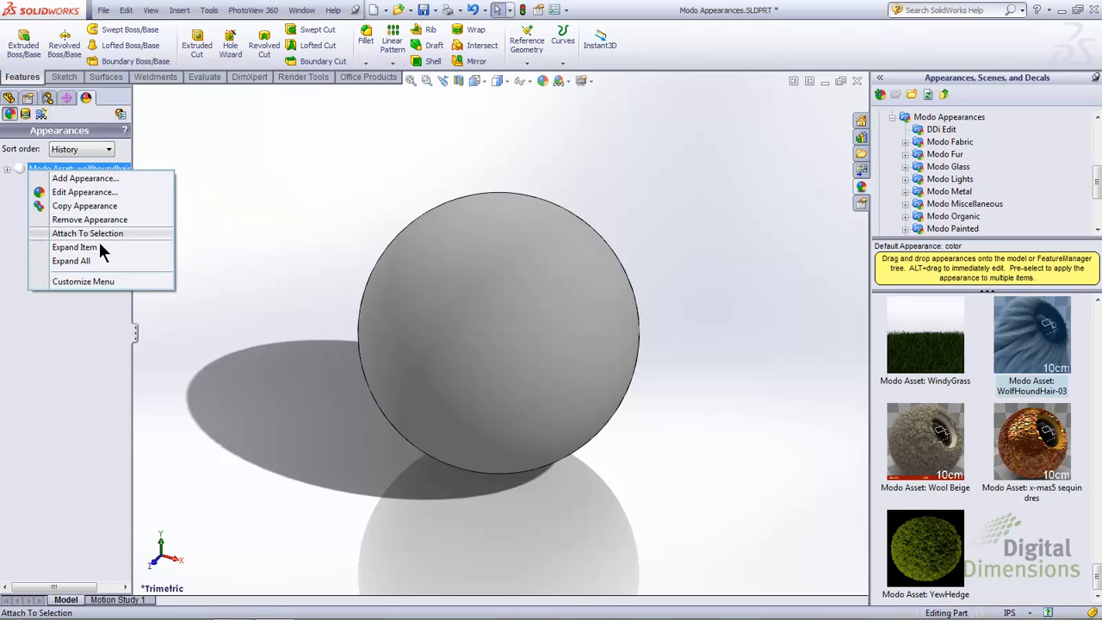
pyautogui.click(106, 220)
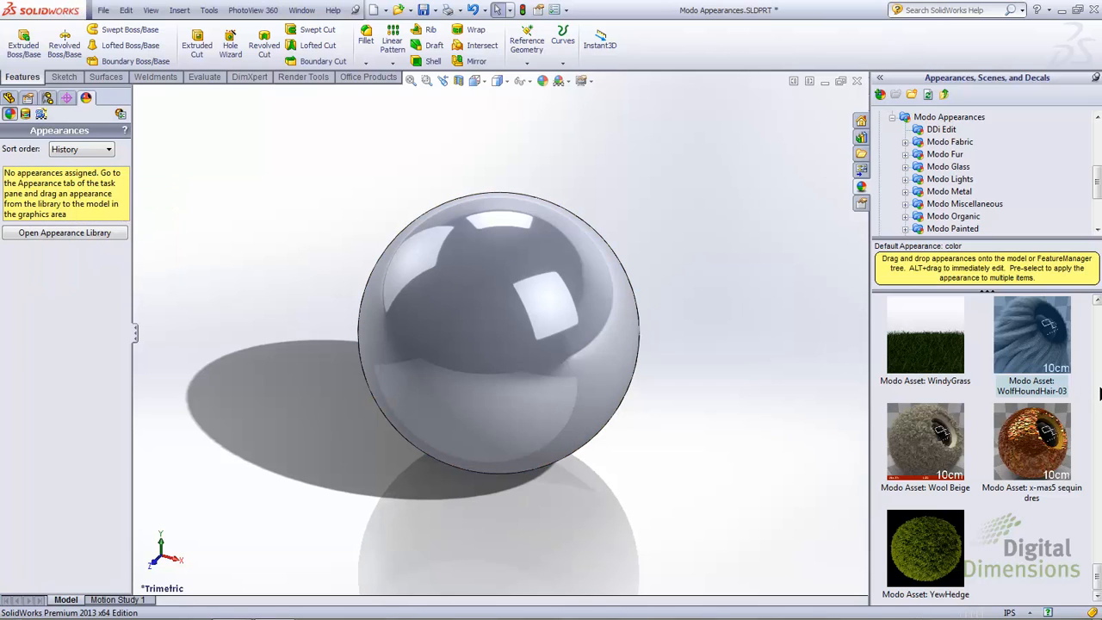
# Step: Apply the Aluminum Hull asset from the Modo Metal folder to the whole part and accept the Modo asset notice
pyautogui.click(1100, 388)
pyautogui.scroll(-5, 1100, 394)
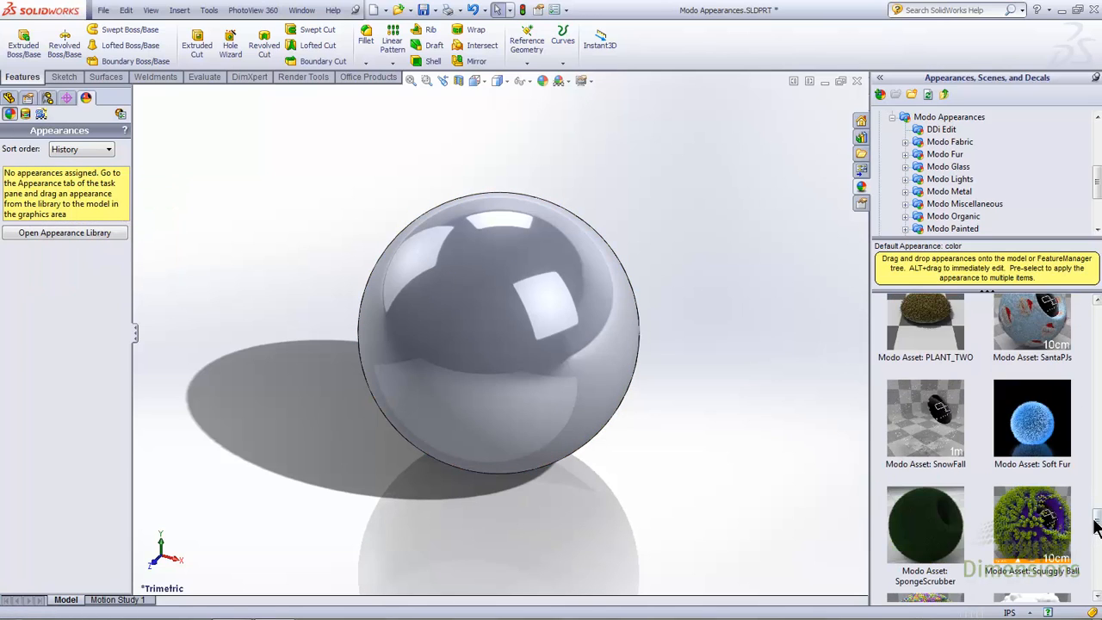
pyautogui.click(962, 193)
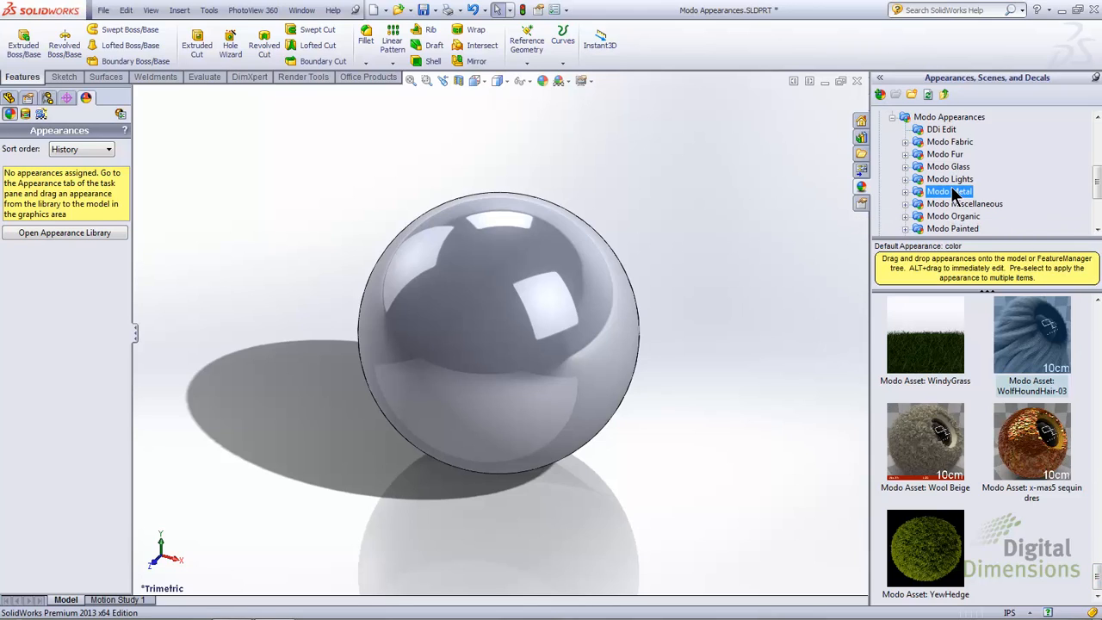
pyautogui.doubleClick(951, 191)
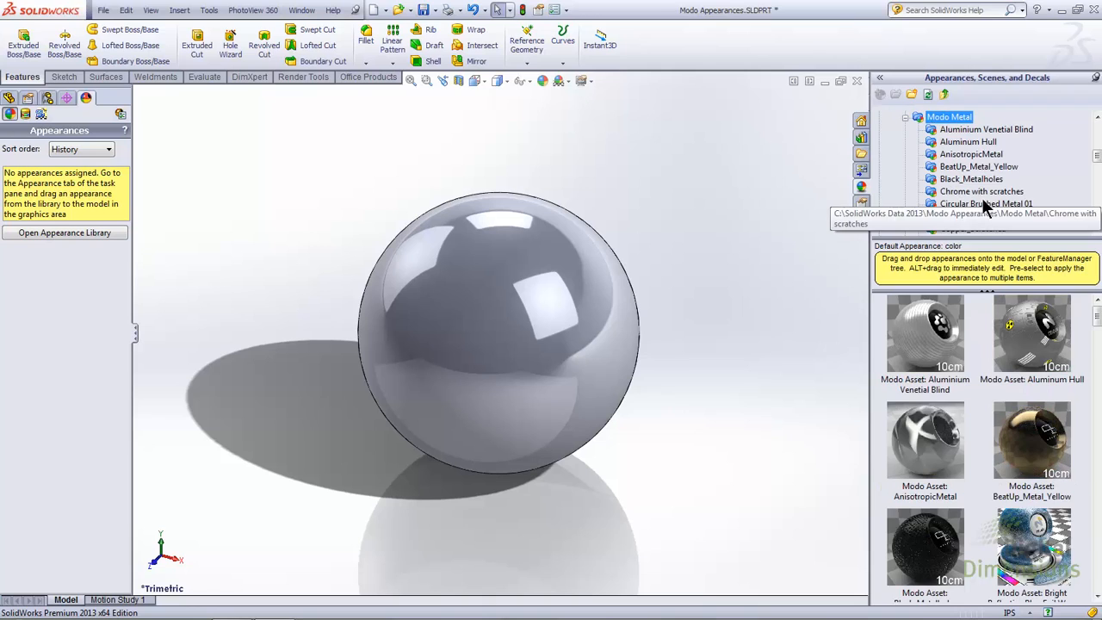
pyautogui.click(1058, 342)
pyautogui.moveTo(1057, 343); pyautogui.dragTo(539, 372)
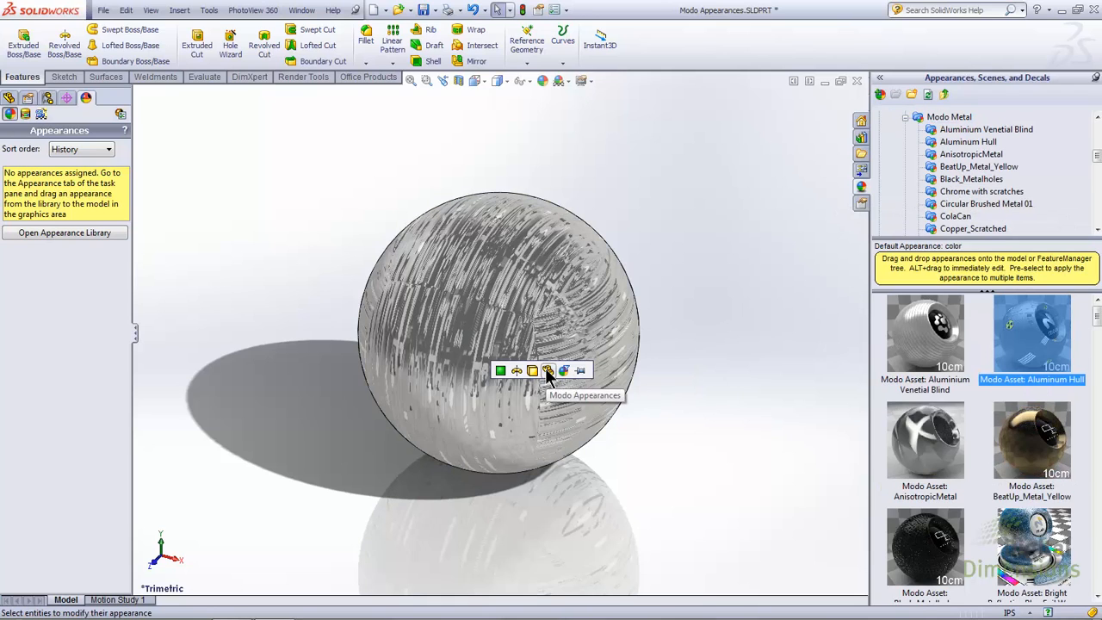
pyautogui.click(547, 371)
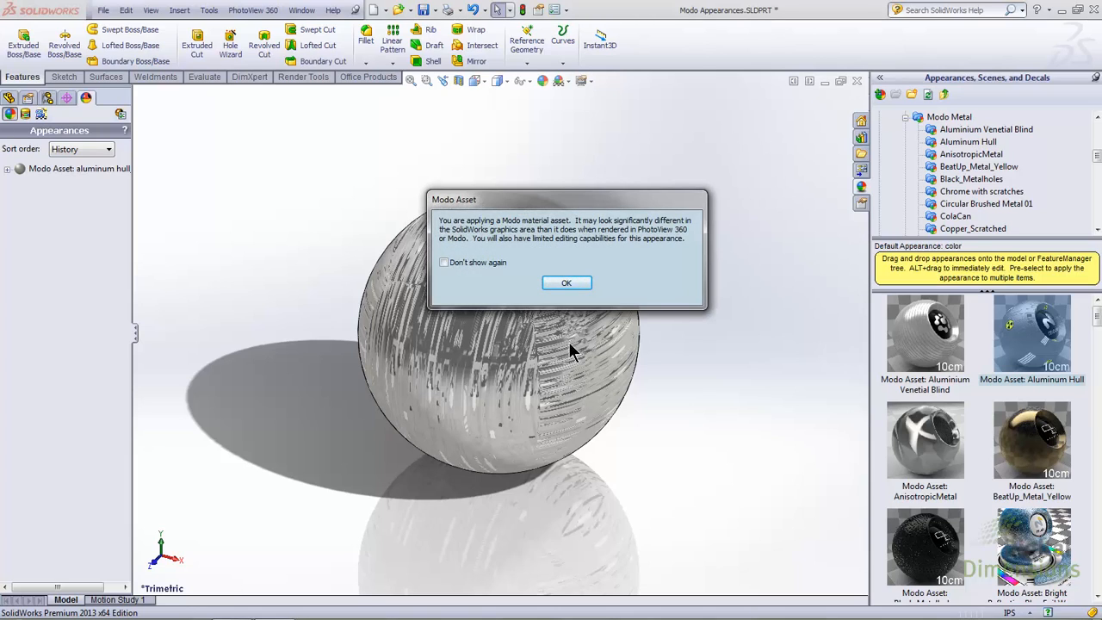
pyautogui.click(567, 283)
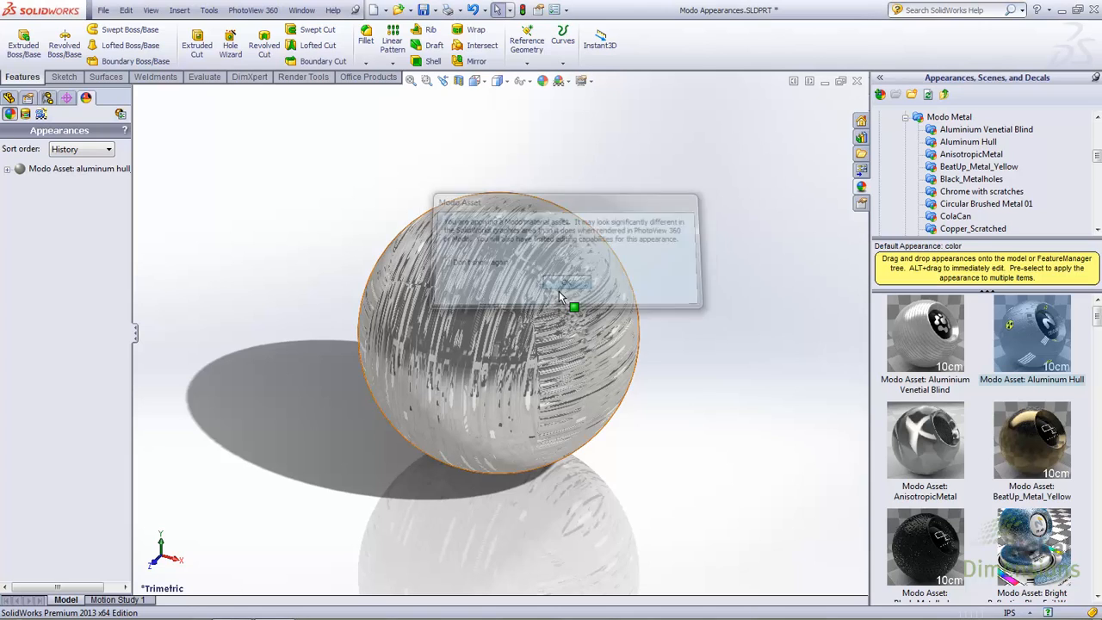
# Step: Edit the aluminum hull appearance to use cylindrical mapping with the axis direction set to XY
pyautogui.doubleClick(43, 169)
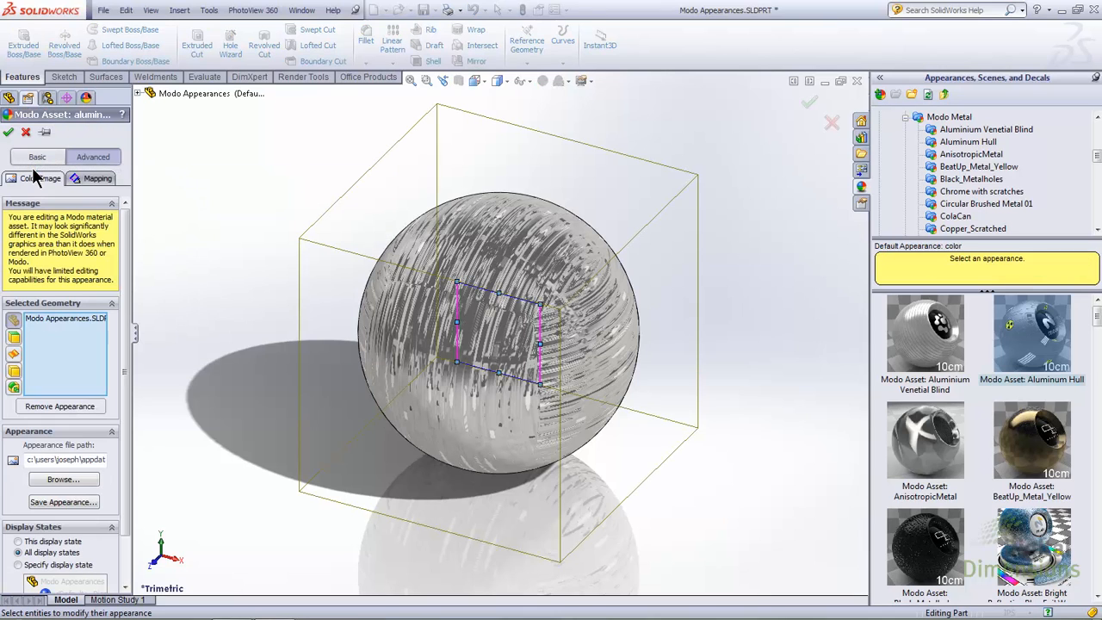
pyautogui.moveTo(123, 220)
pyautogui.mouseDown()
pyautogui.moveTo(136, 311)
pyautogui.moveTo(128, 198)
pyautogui.moveTo(128, 222)
pyautogui.mouseUp()
pyautogui.click(95, 175)
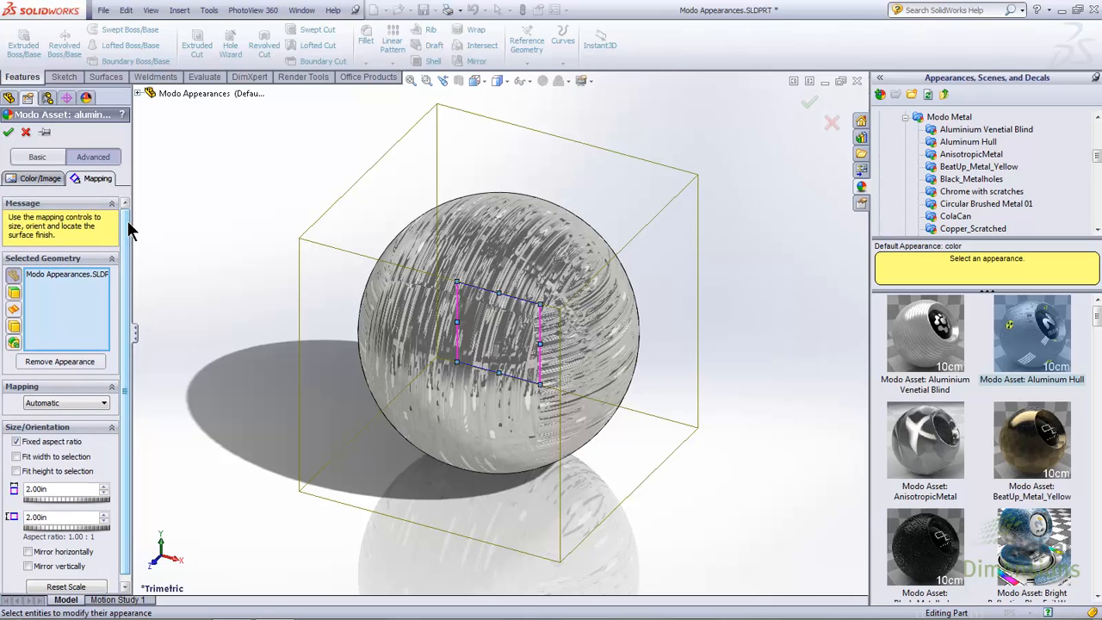
pyautogui.click(81, 402)
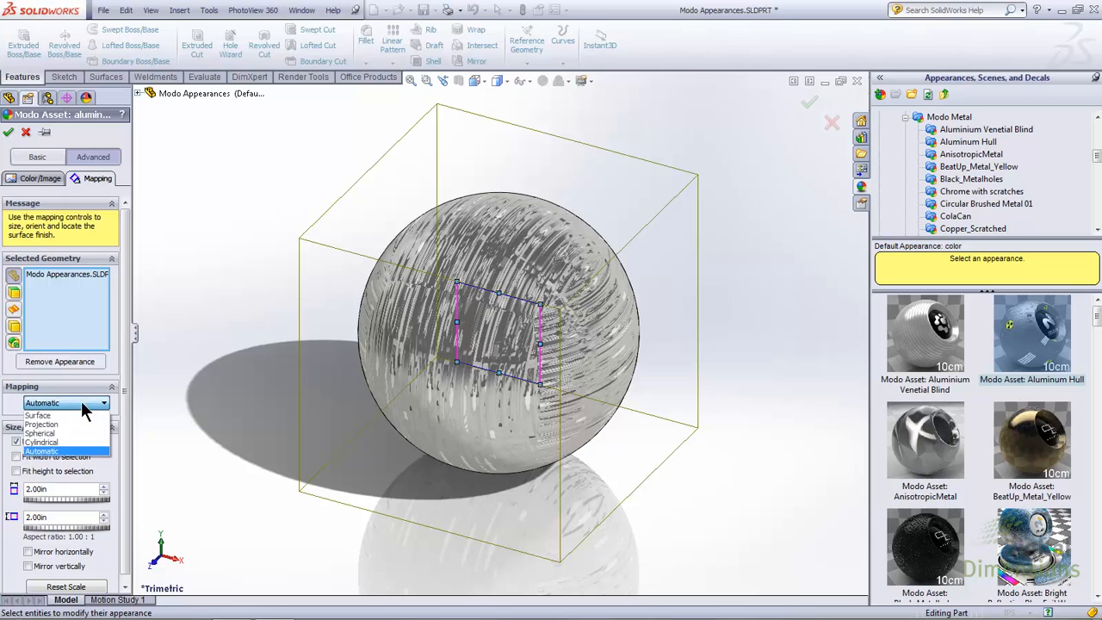
pyautogui.click(81, 442)
pyautogui.moveTo(129, 397); pyautogui.dragTo(125, 459)
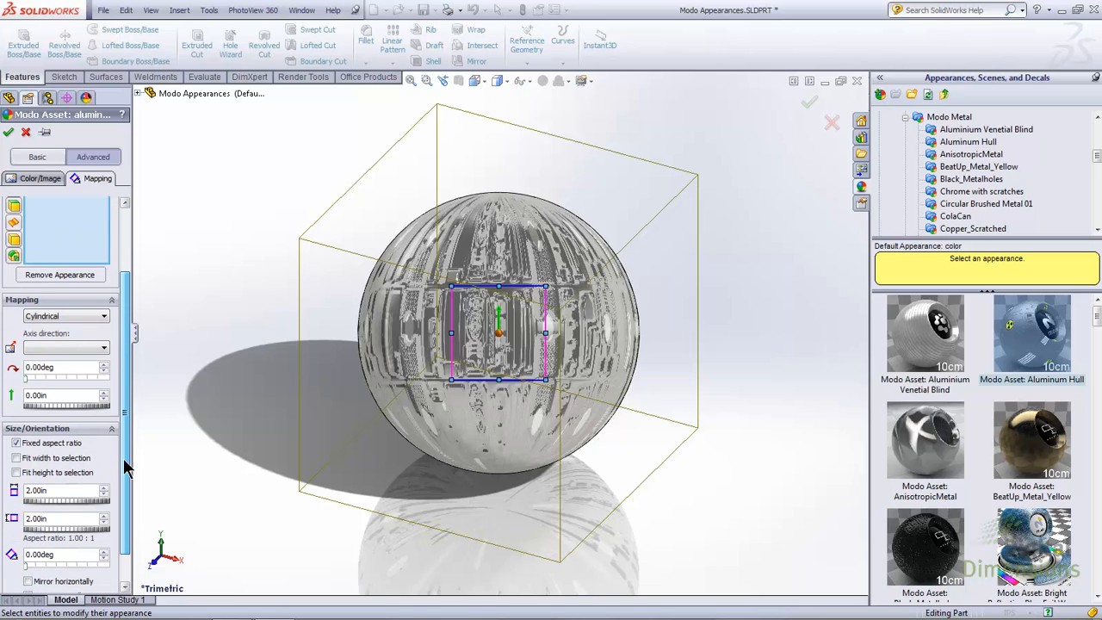
pyautogui.click(57, 345)
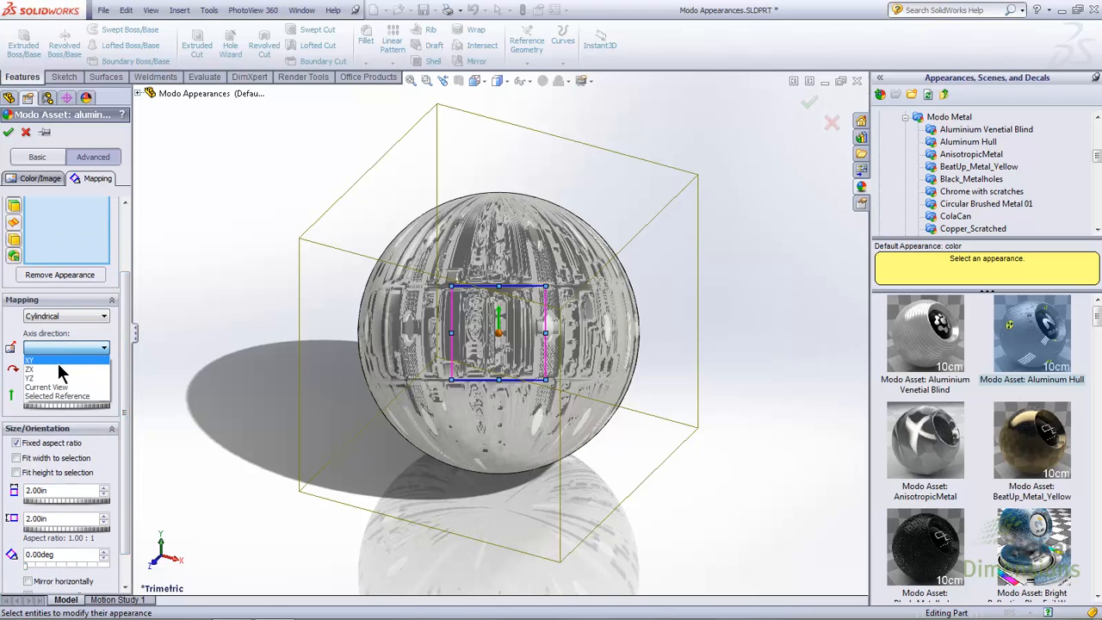
pyautogui.click(58, 362)
# Step: Set the aluminum hull mapping width to 3 in, accept it, and show the part in the PhotoView 360 integrated preview
pyautogui.write('3')
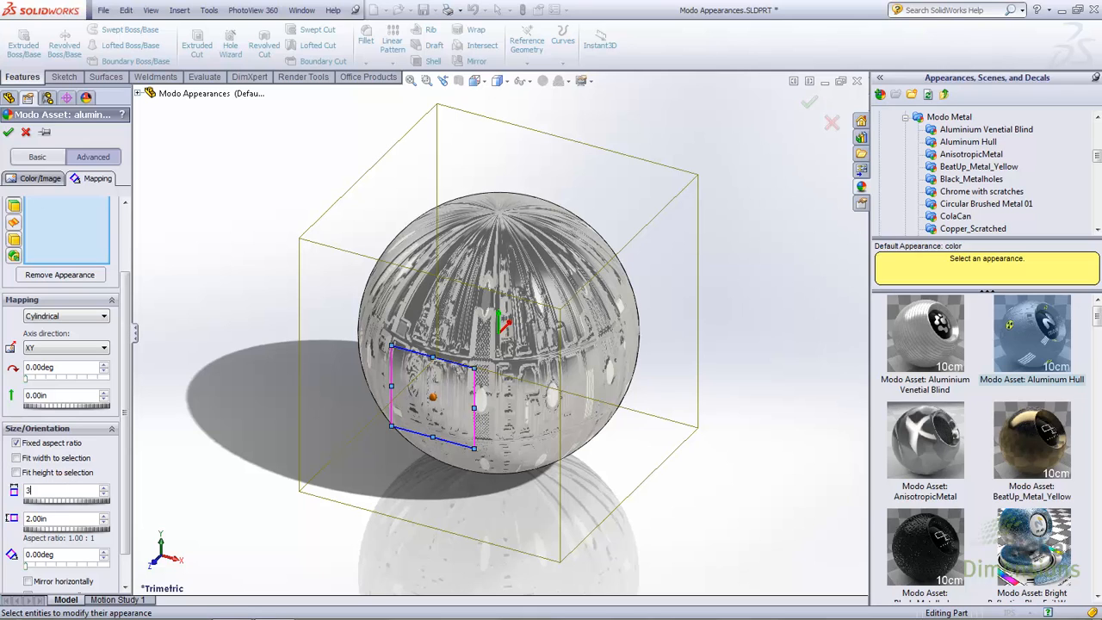
pyautogui.press('Return')
pyautogui.click(8, 133)
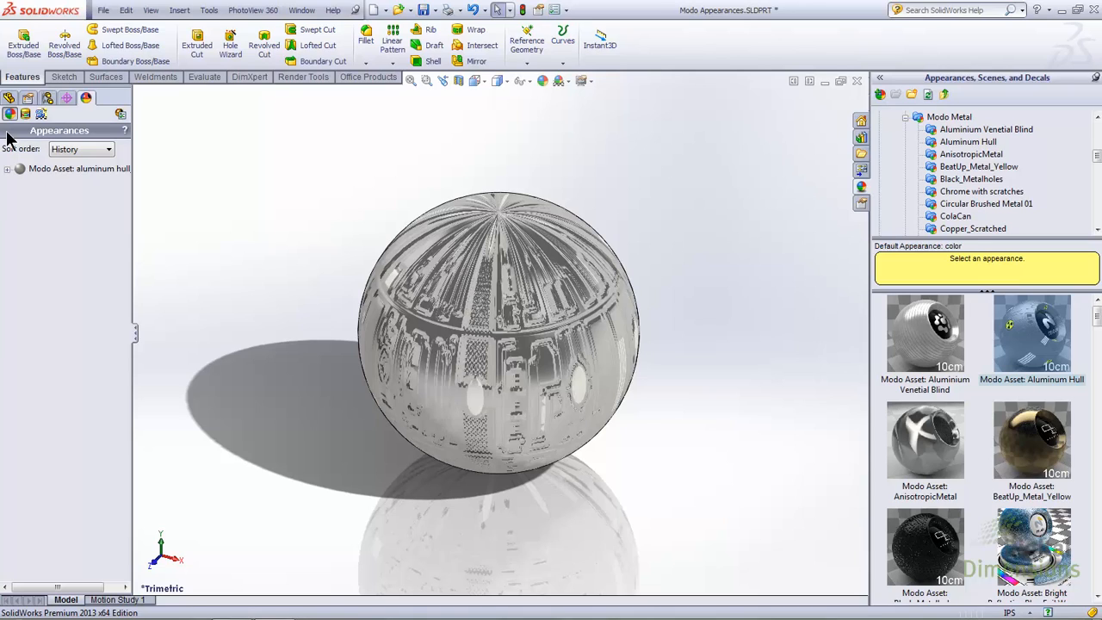
pyautogui.click(244, 10)
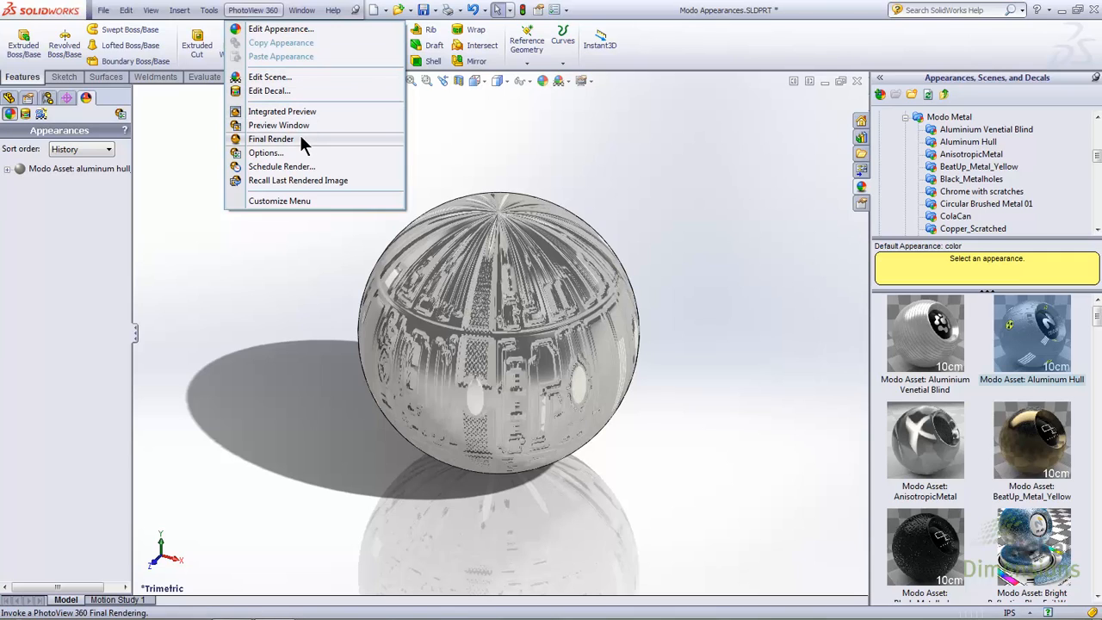
pyautogui.click(315, 113)
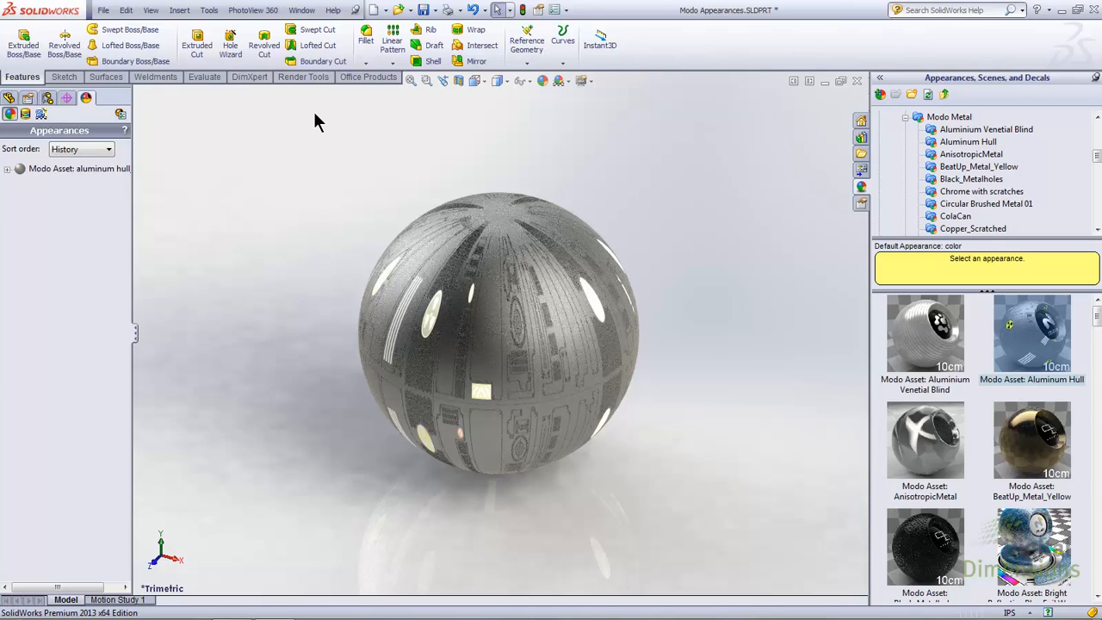
# Step: Save the edited aluminum hull appearance as aluminum hull_copy.p2m in the DDi Edit folder and accept the appearance
pyautogui.click(29, 172)
pyautogui.doubleClick(30, 172)
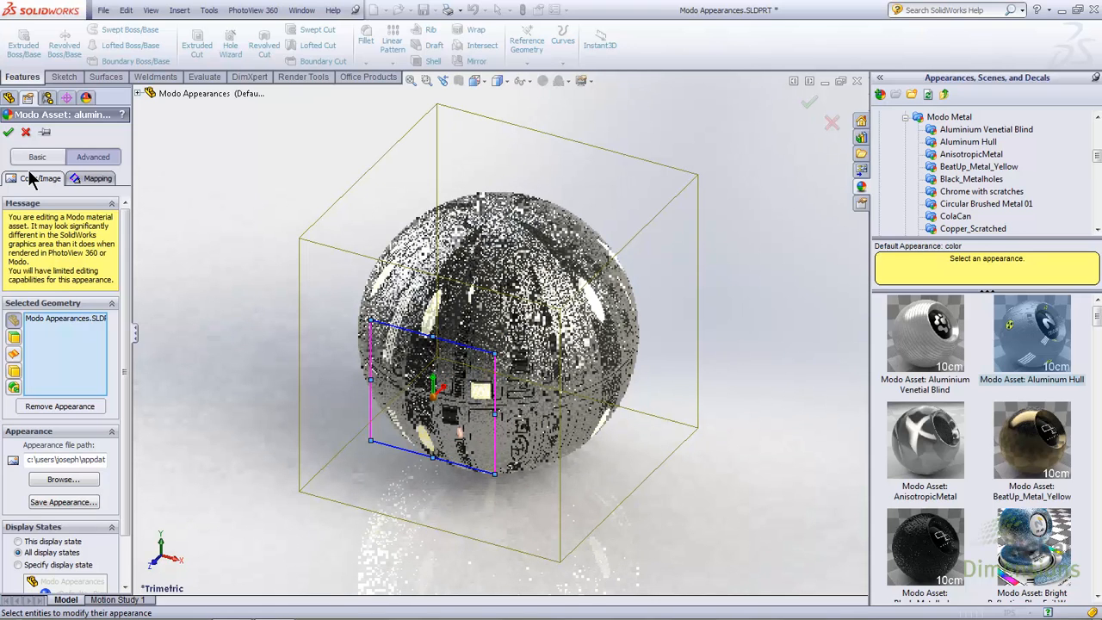
pyautogui.click(54, 501)
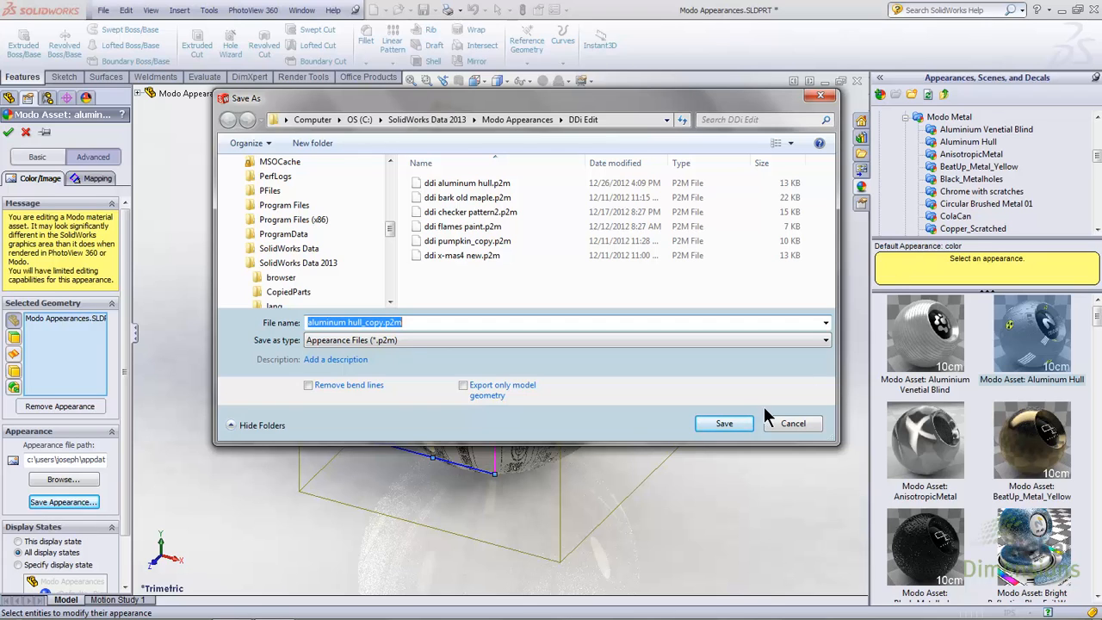
pyautogui.click(742, 429)
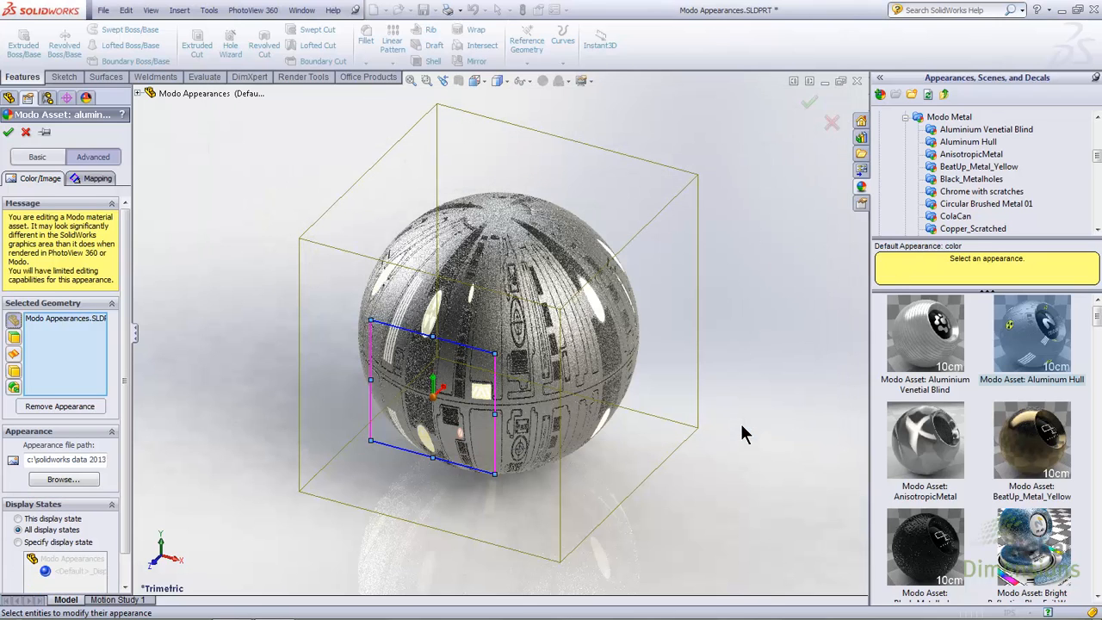
pyautogui.click(8, 132)
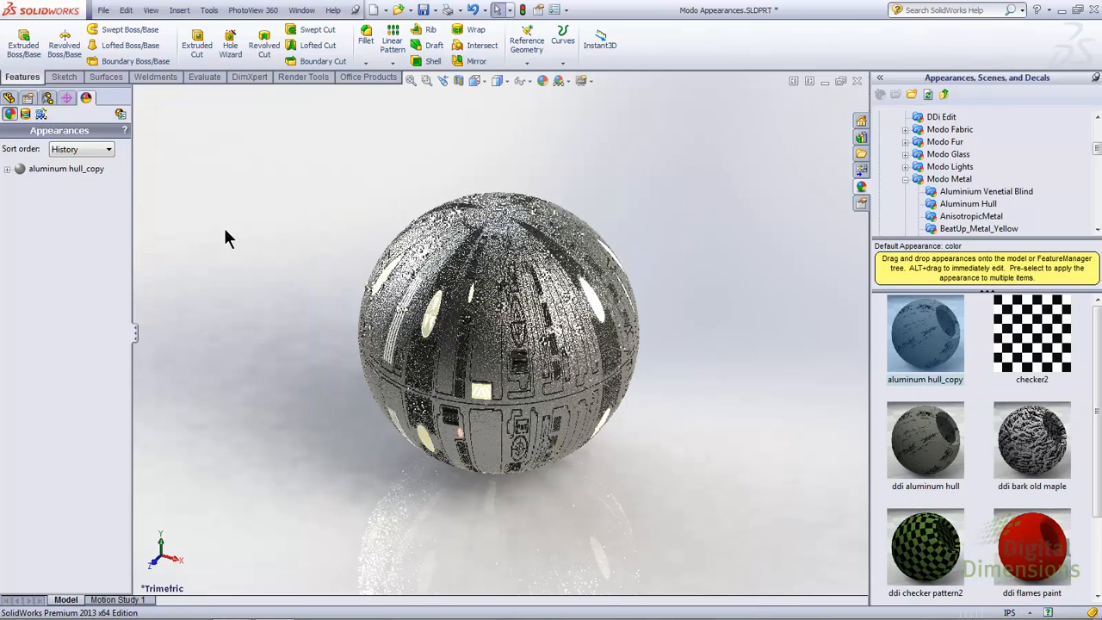
# Step: Change the color of the aluminum hull_copy appearance to green and accept it
pyautogui.click(43, 170)
pyautogui.doubleClick(41, 170)
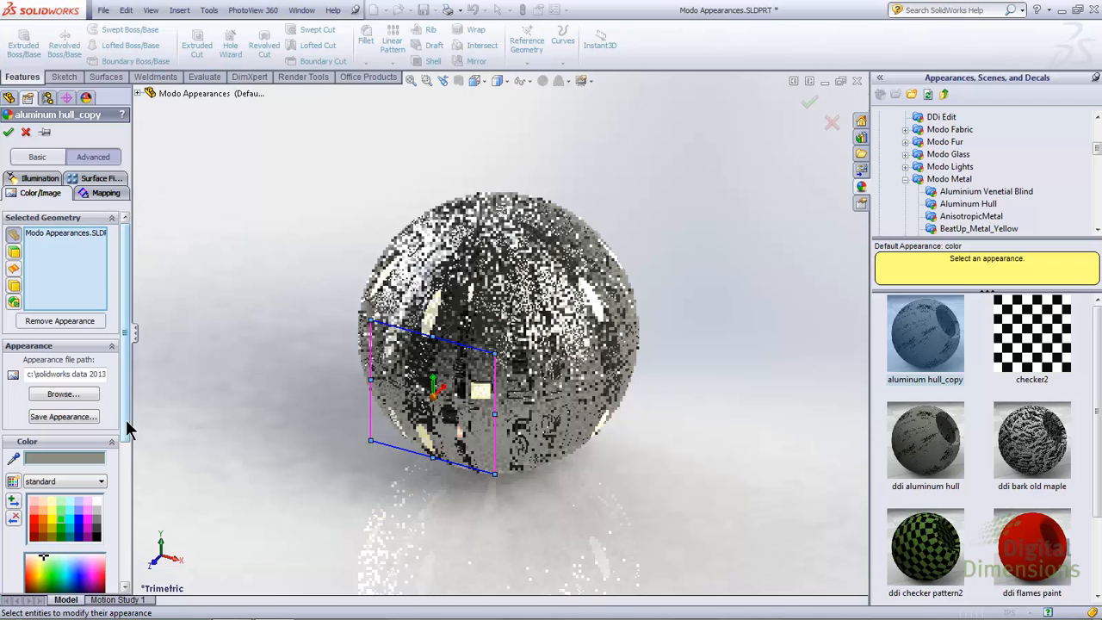
pyautogui.click(61, 519)
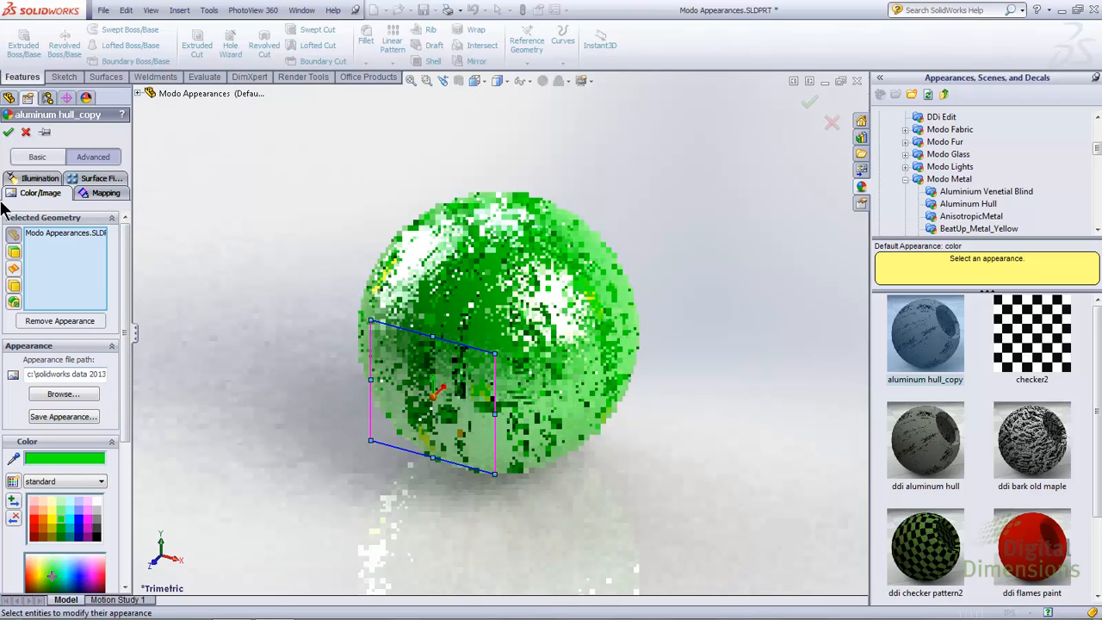
pyautogui.click(8, 131)
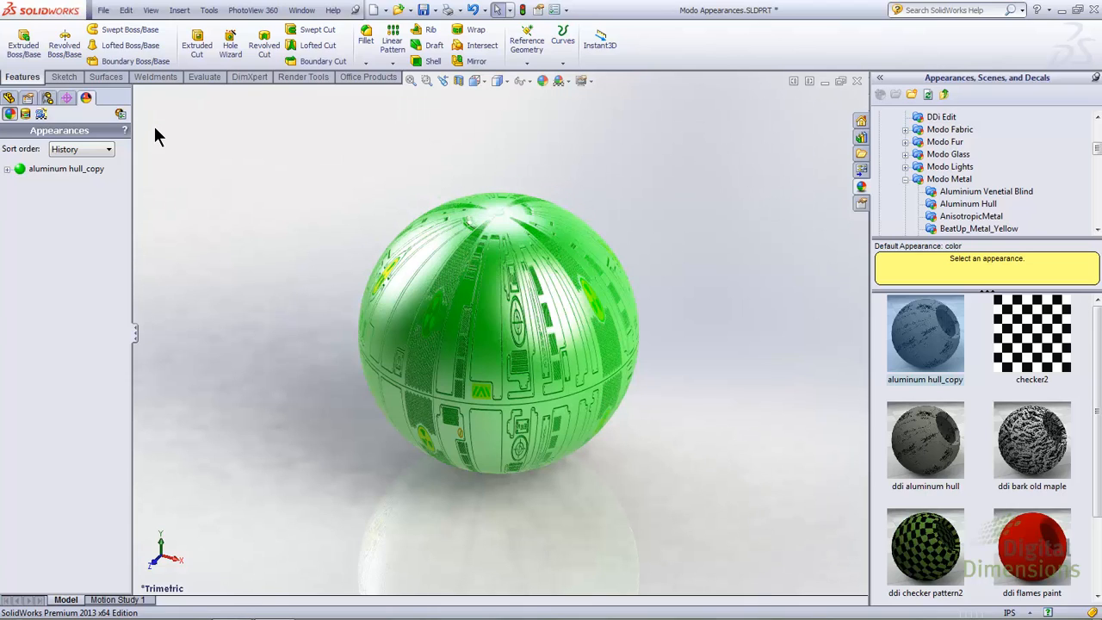
# Step: Collapse the Modo Metal folder in the appearance library
pyautogui.click(905, 179)
pyautogui.scroll(1, 1095, 188)
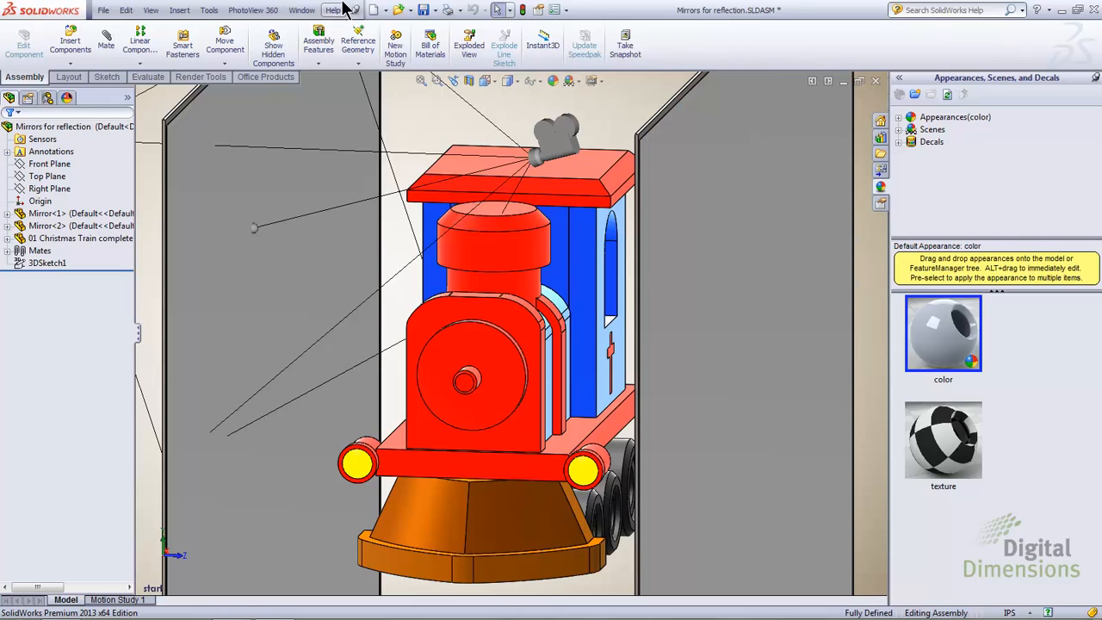
# Step: Set the number of reflections to 1 in the PhotoView 360 options of the Mirrors for reflection assembly
pyautogui.click(254, 10)
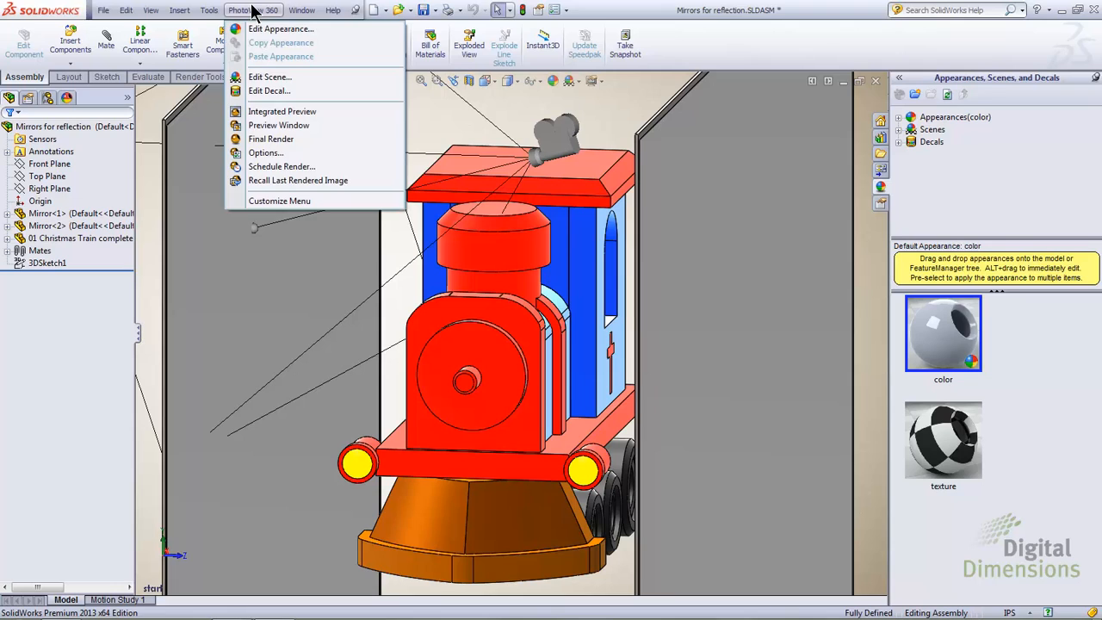
pyautogui.click(277, 157)
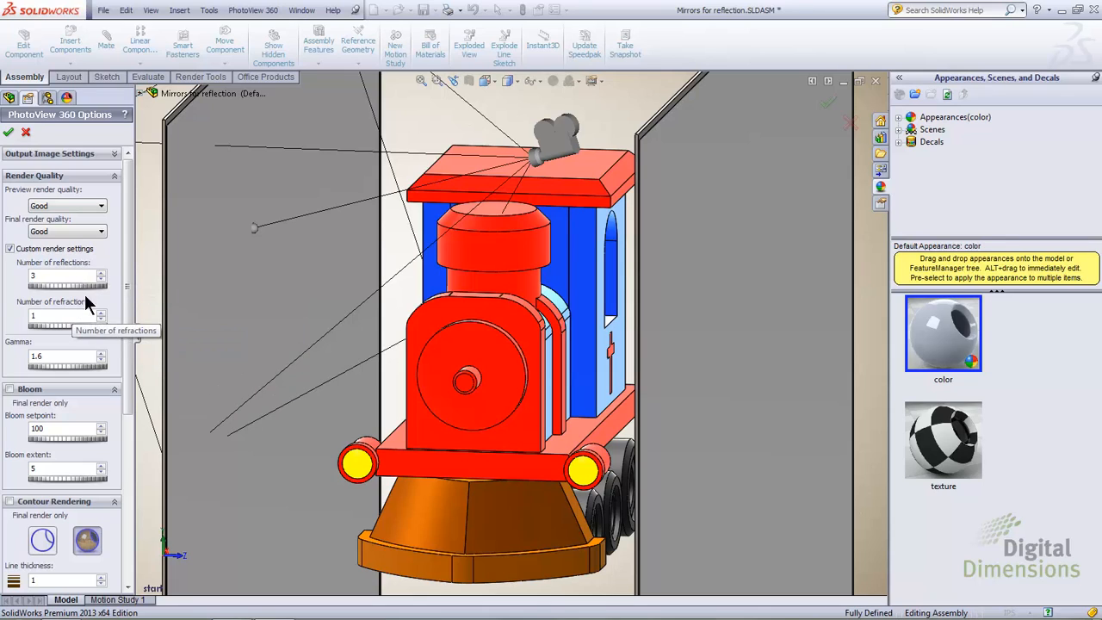
pyautogui.click(104, 280)
pyautogui.click(104, 280)
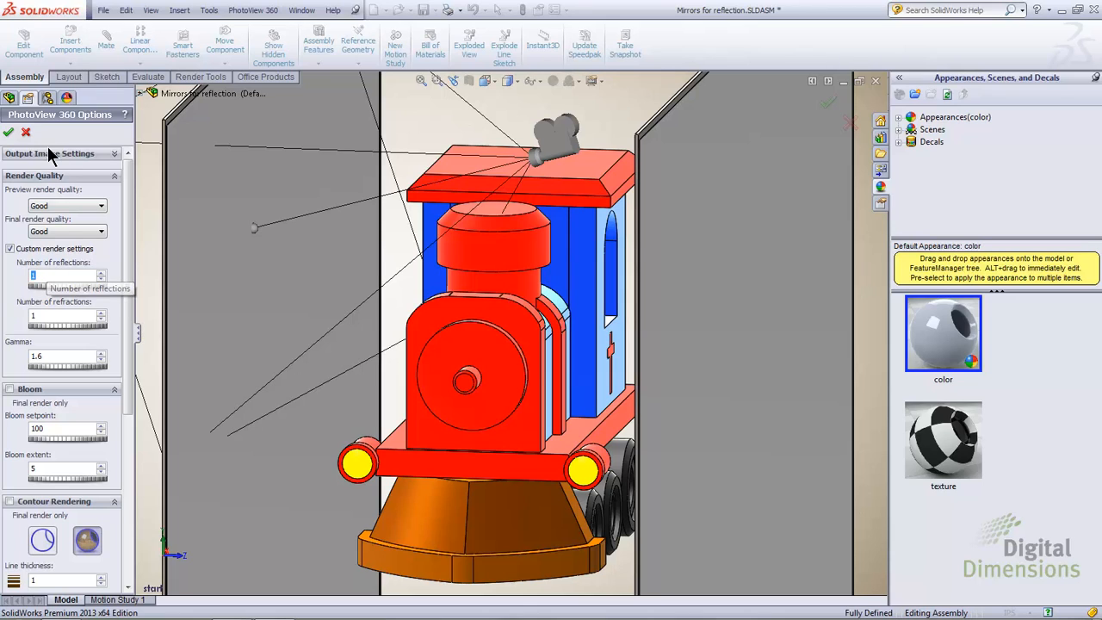
pyautogui.click(9, 133)
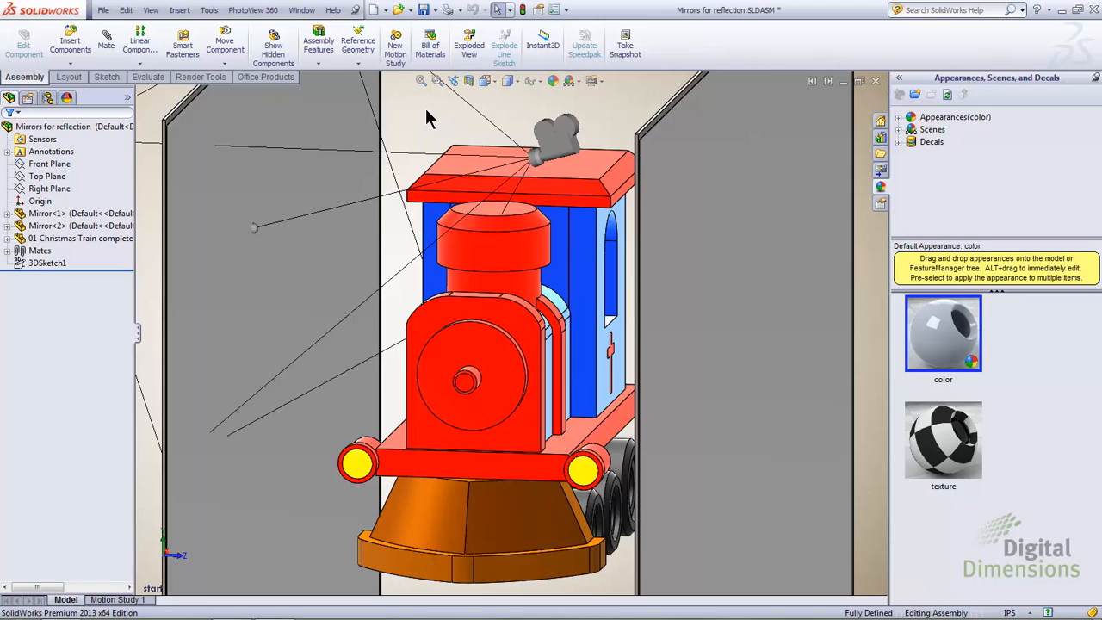
# Step: Switch the mirror assembly to the Camera1 view and render it in the PhotoView 360 preview window
pyautogui.press('space')
pyautogui.click(424, 125)
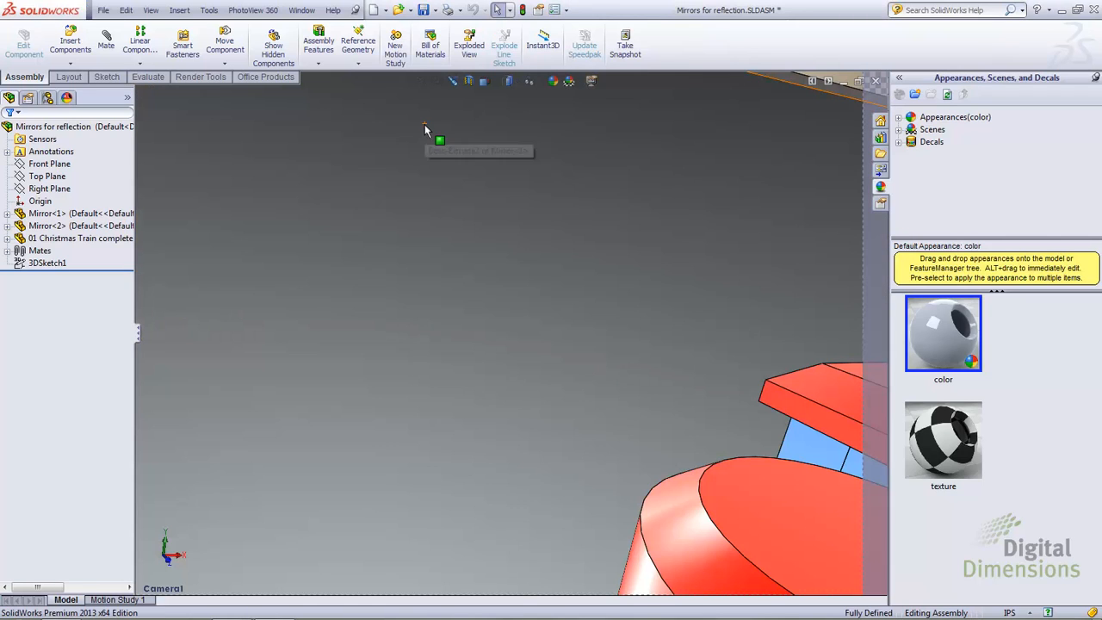
pyautogui.click(255, 11)
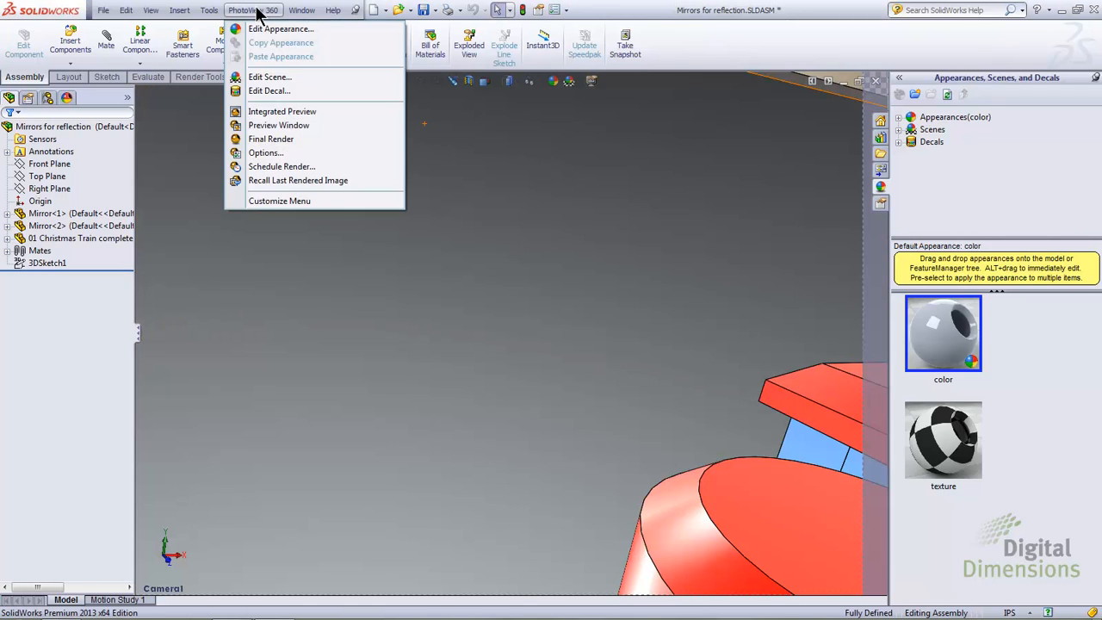
pyautogui.click(285, 124)
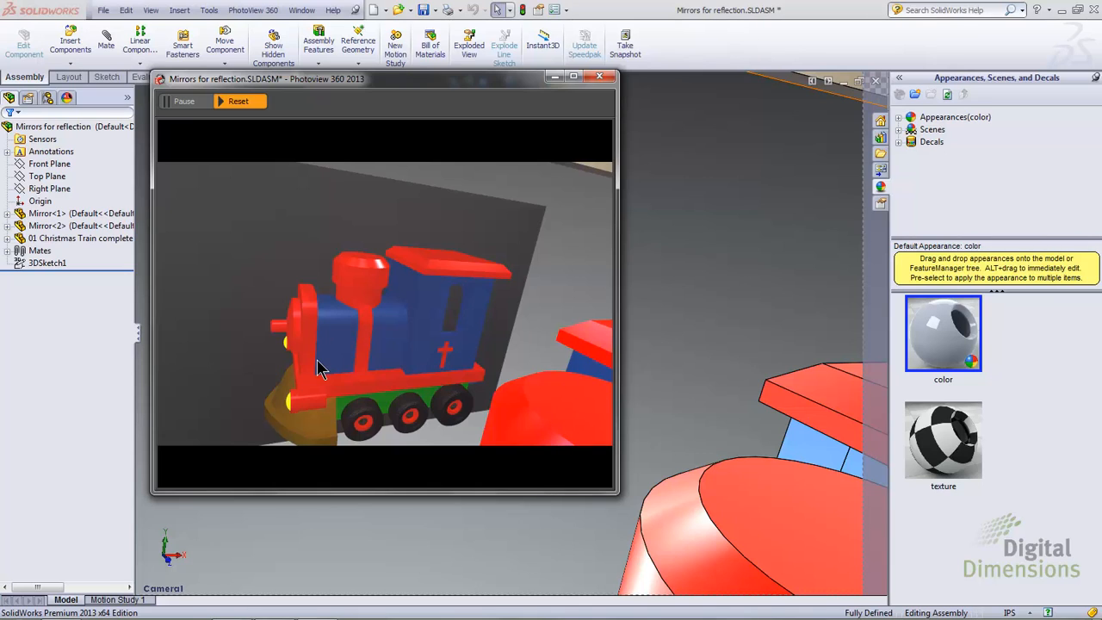
# Step: Set the number of reflections to 3 in the PhotoView 360 options and accept
pyautogui.click(253, 10)
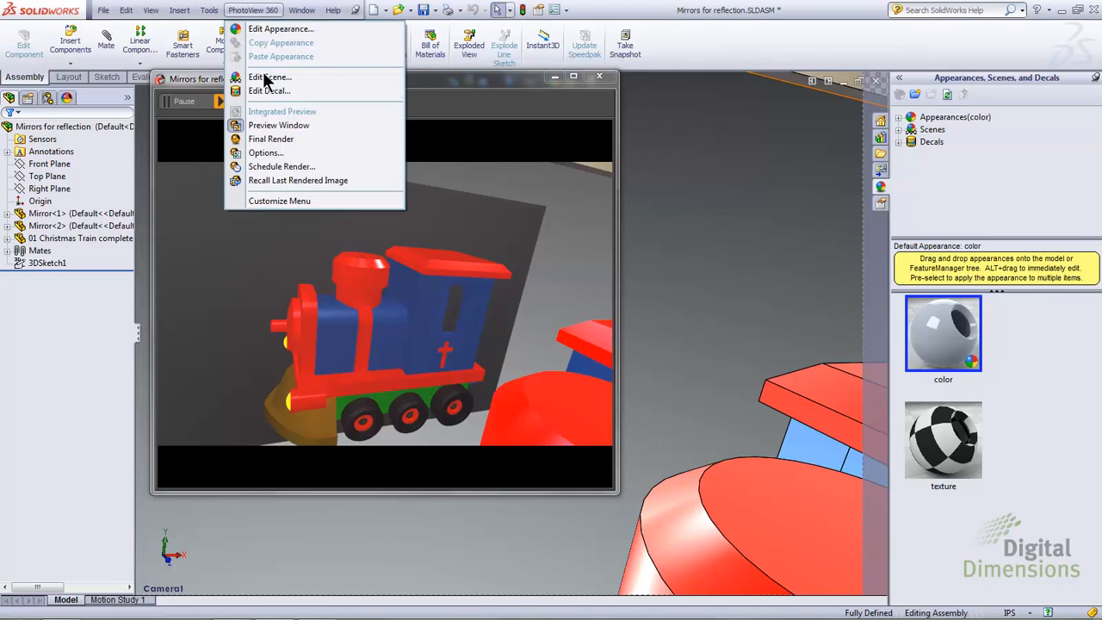
pyautogui.click(266, 153)
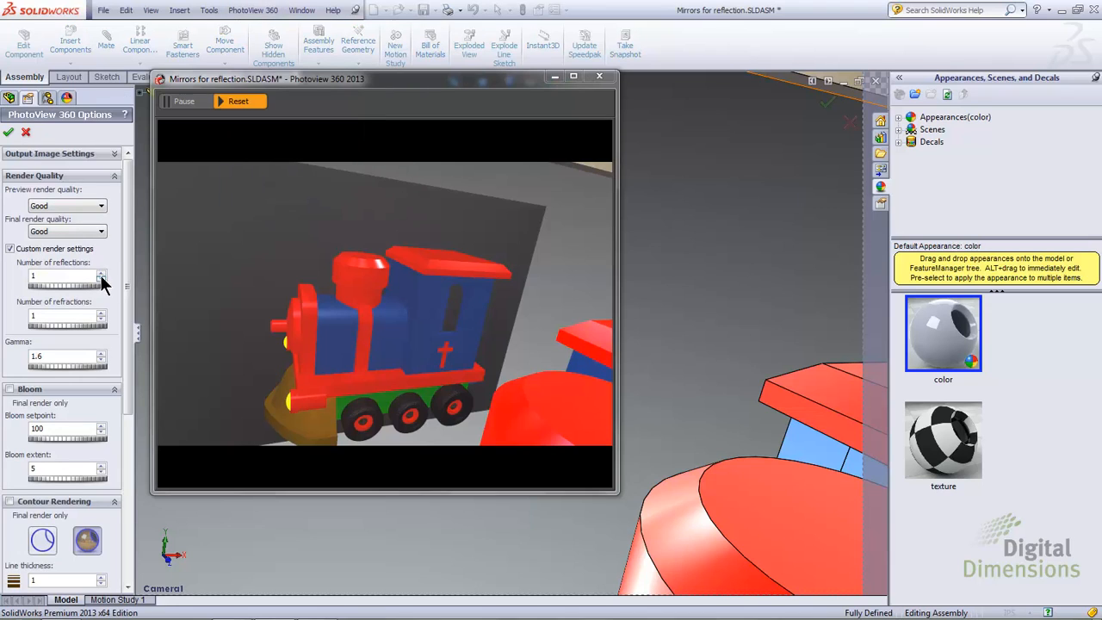
pyautogui.click(102, 274)
pyautogui.click(102, 273)
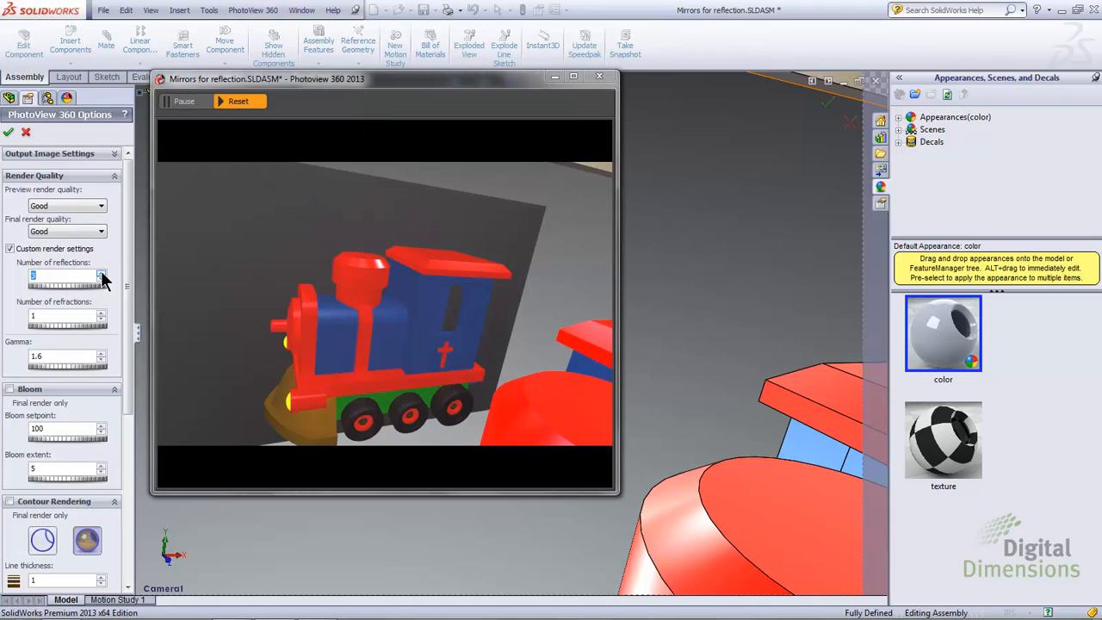
pyautogui.click(8, 135)
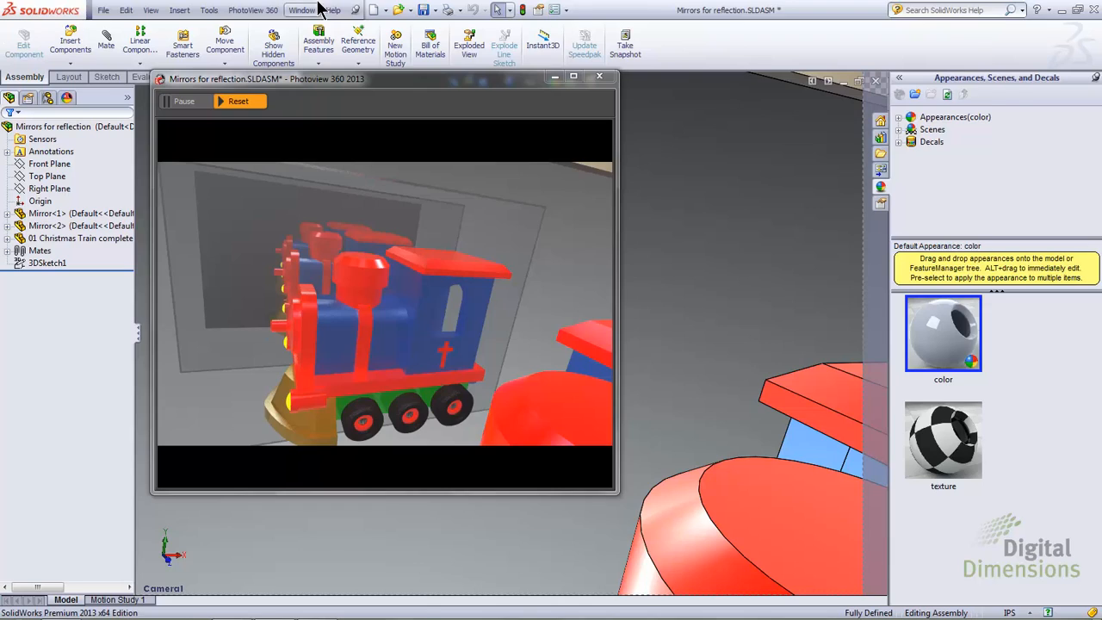
# Step: Open the Refractions assembly
pyautogui.click(398, 9)
pyautogui.doubleClick(614, 147)
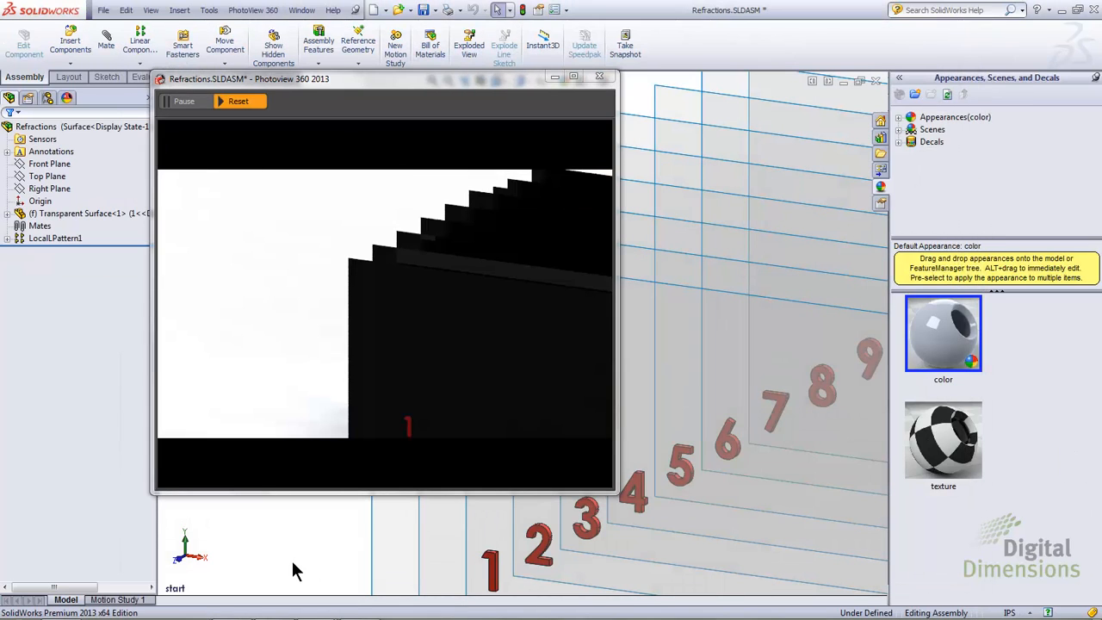
# Step: Examine the row of transparent surfaces from the top view, then restore the saved start view
pyautogui.moveTo(292, 570); pyautogui.dragTo(307, 511, button='right')
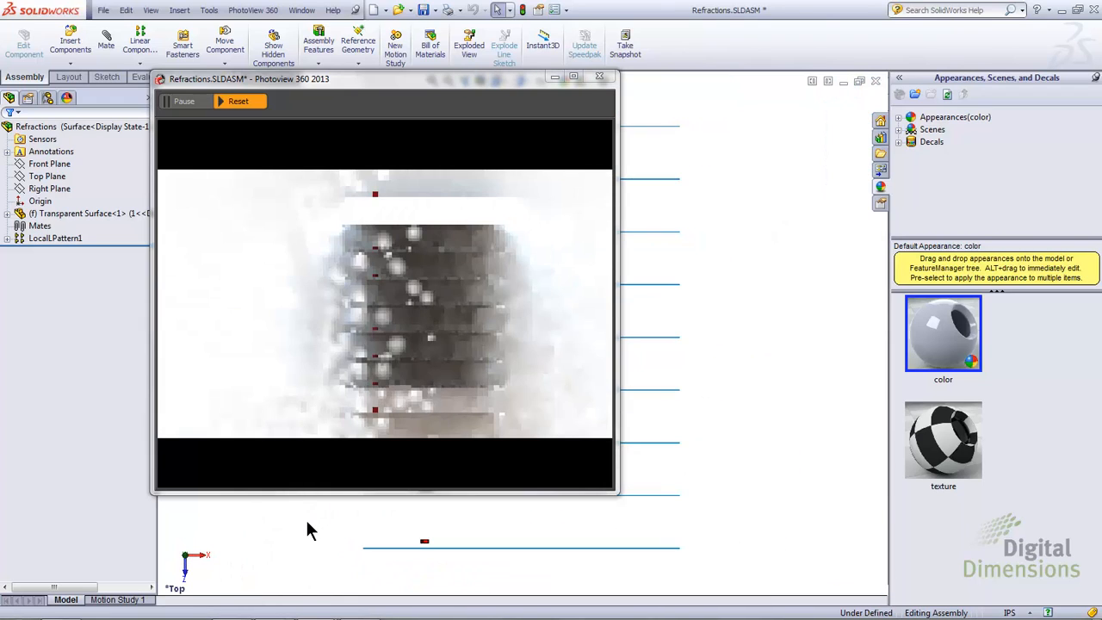
pyautogui.scroll(2, 308, 522)
pyautogui.keyDown('ctrl'); pyautogui.moveTo(322, 521); pyautogui.dragTo(530, 543, button='middle'); pyautogui.keyUp('ctrl')
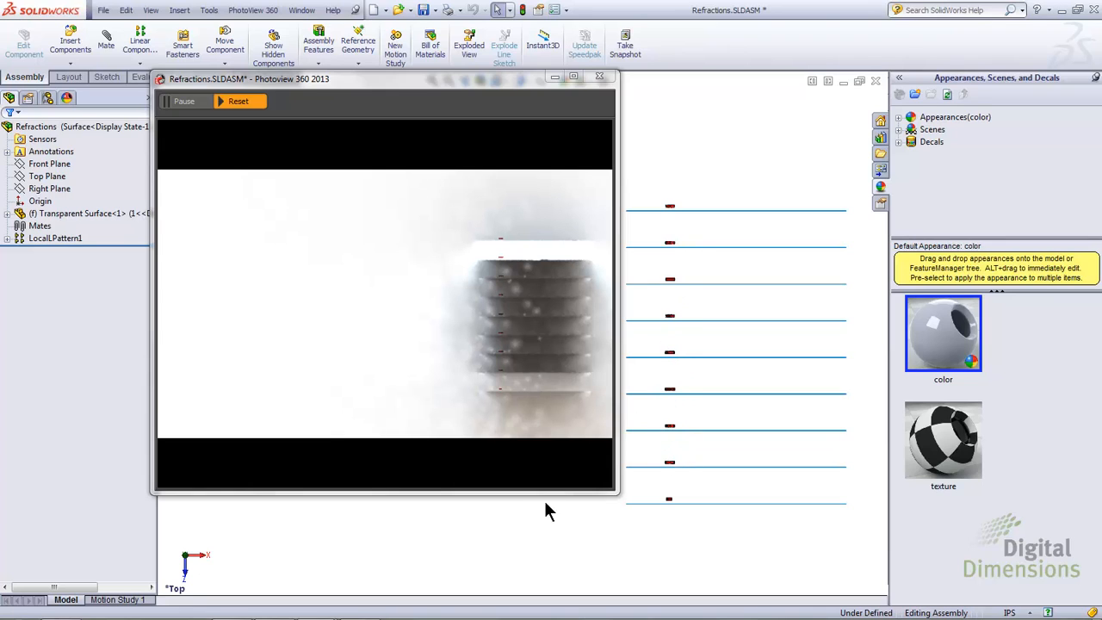
pyautogui.press('space')
pyautogui.click(561, 541)
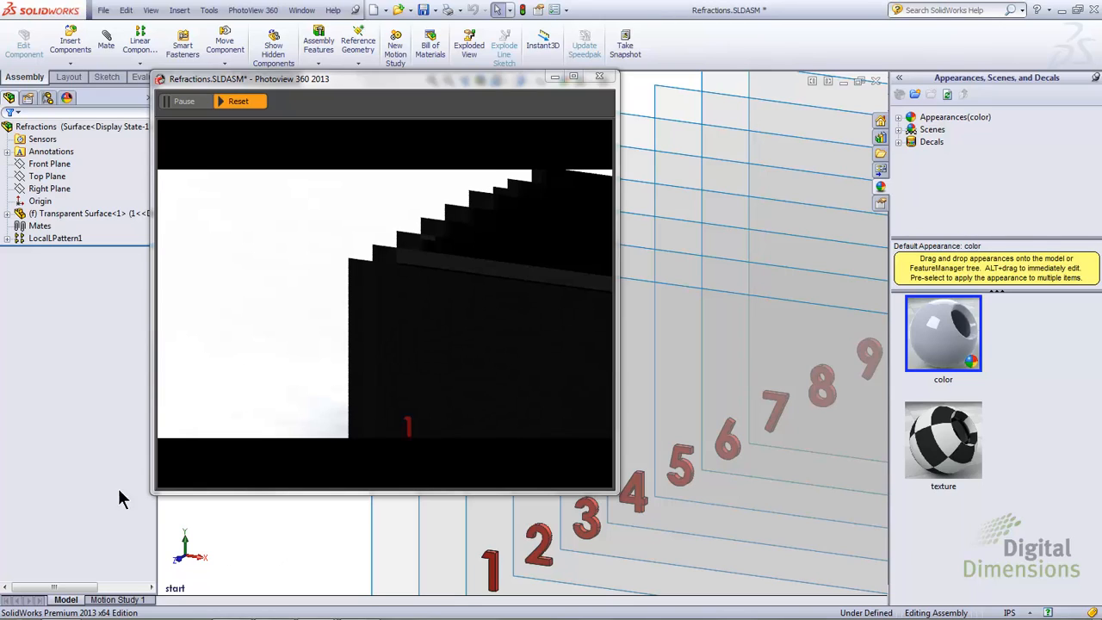
# Step: Set the number of refractions to 3 in the PhotoView 360 options and accept
pyautogui.click(247, 10)
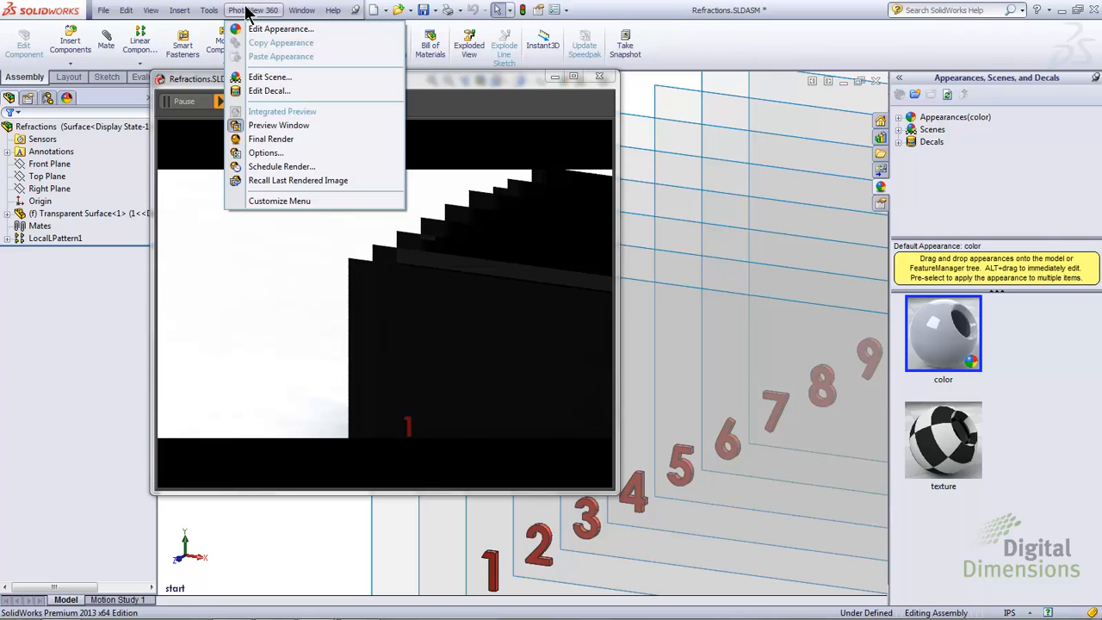
pyautogui.click(302, 153)
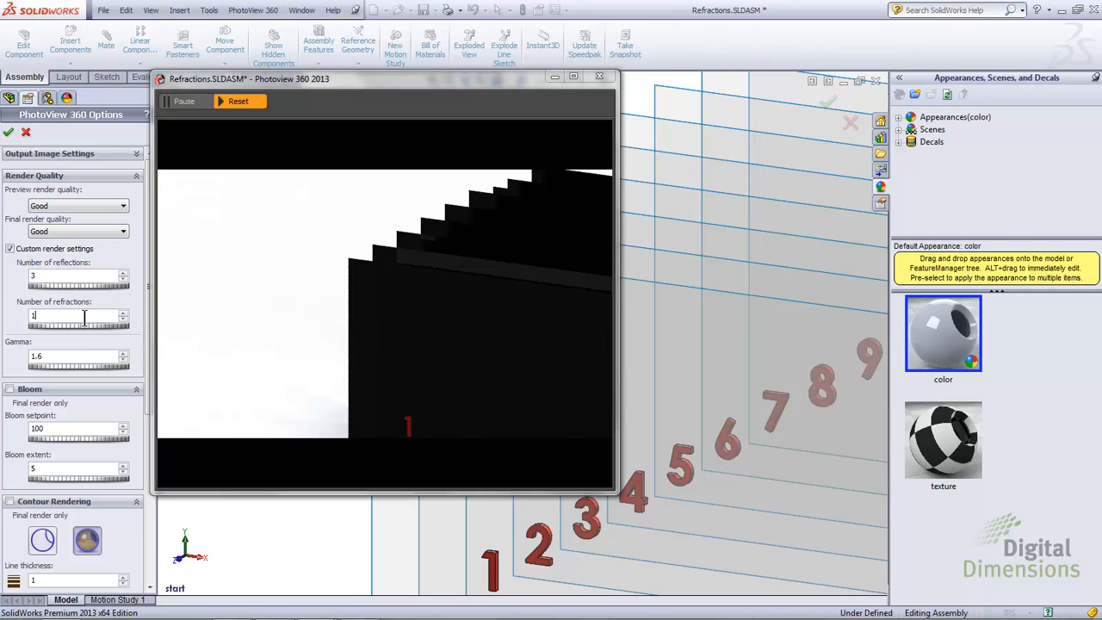
pyautogui.click(124, 316)
pyautogui.click(123, 315)
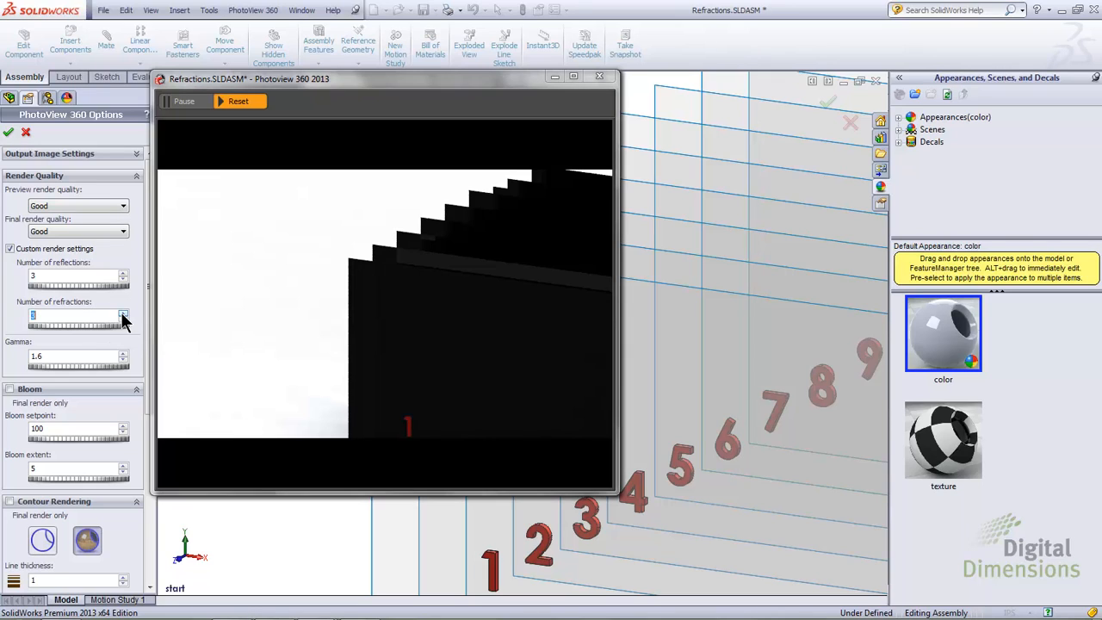
pyautogui.click(56, 315)
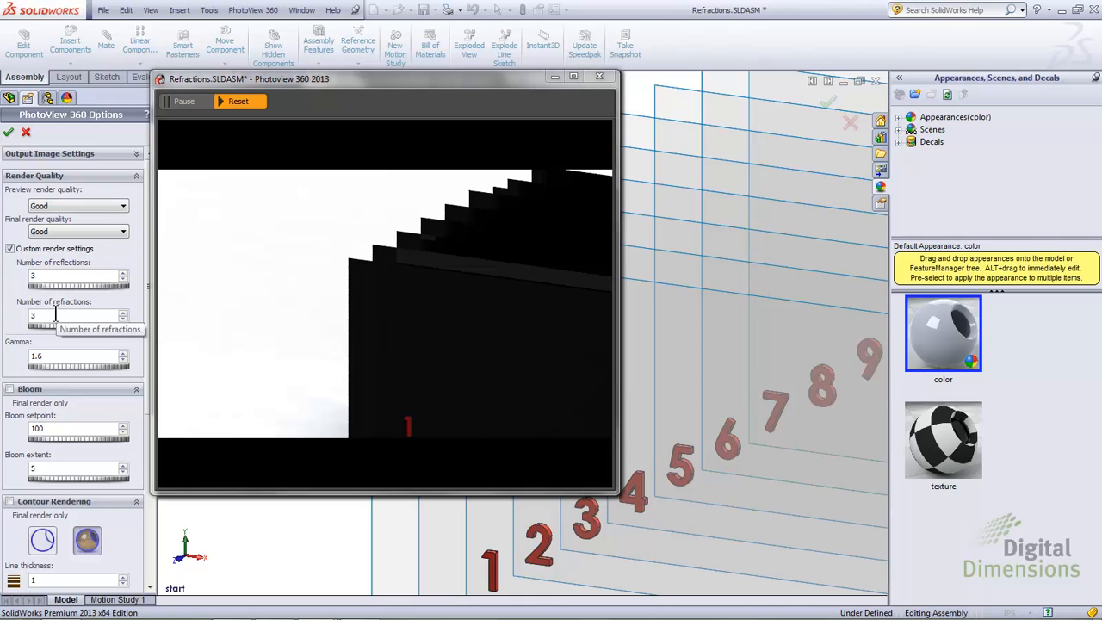
pyautogui.click(10, 135)
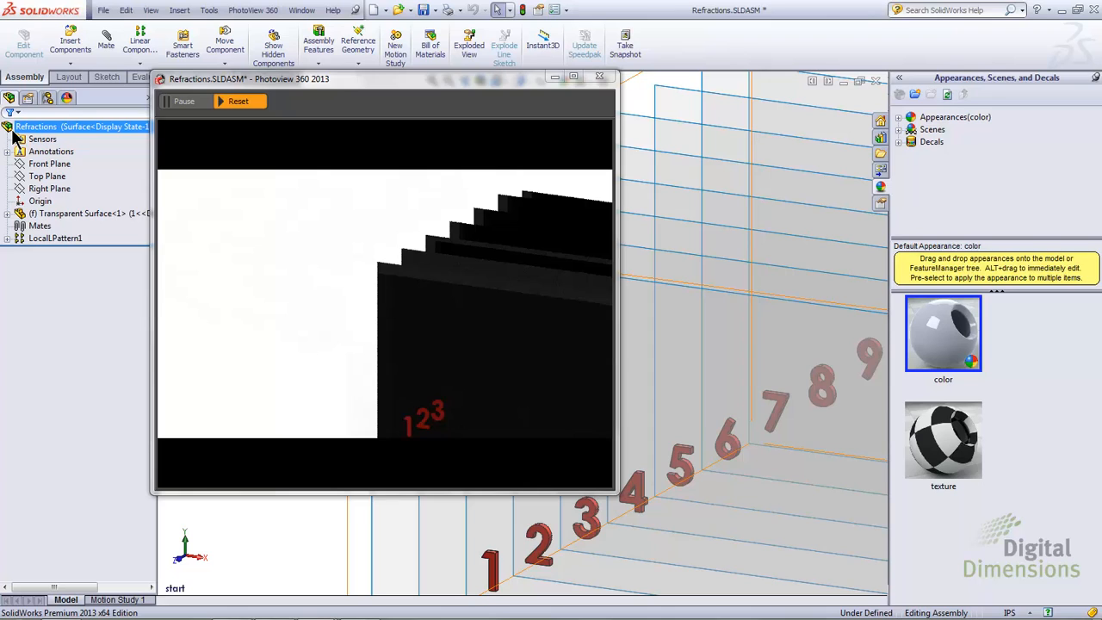
# Step: Raise the number of refractions to 7 in the PhotoView 360 options and accept
pyautogui.click(253, 9)
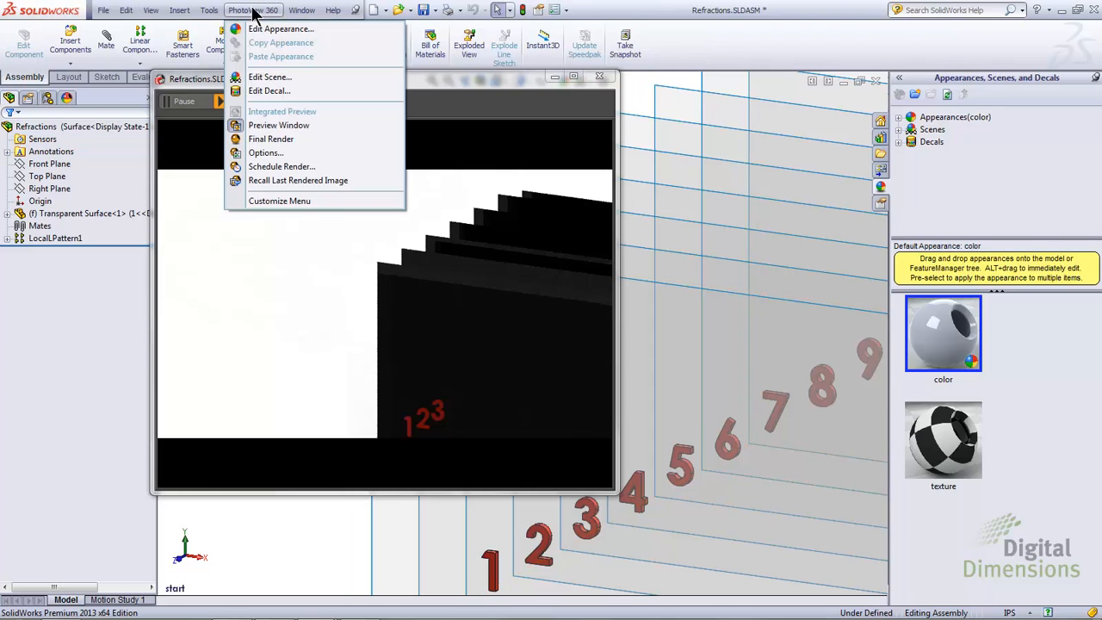
pyautogui.click(266, 152)
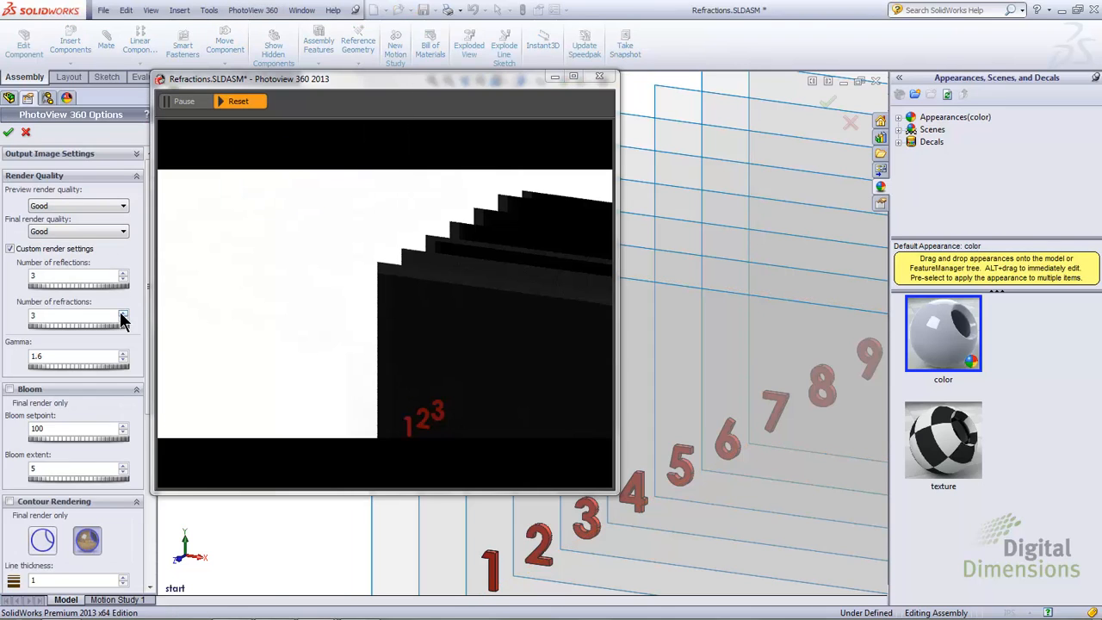
pyautogui.click(121, 312)
pyautogui.doubleClick(104, 316)
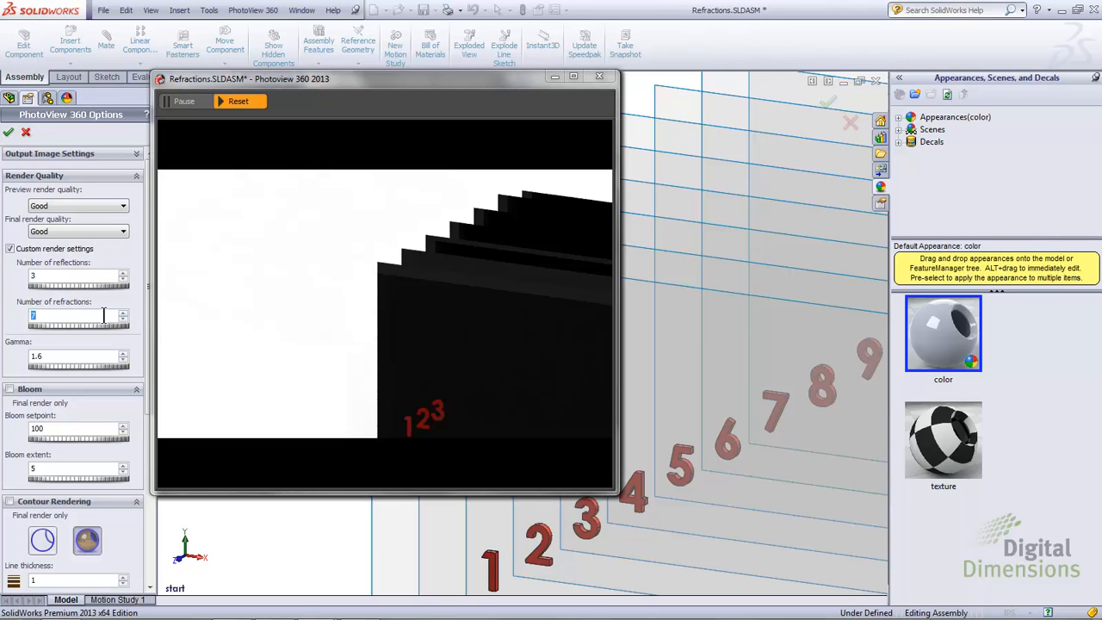
pyautogui.write('7')
pyautogui.click(8, 132)
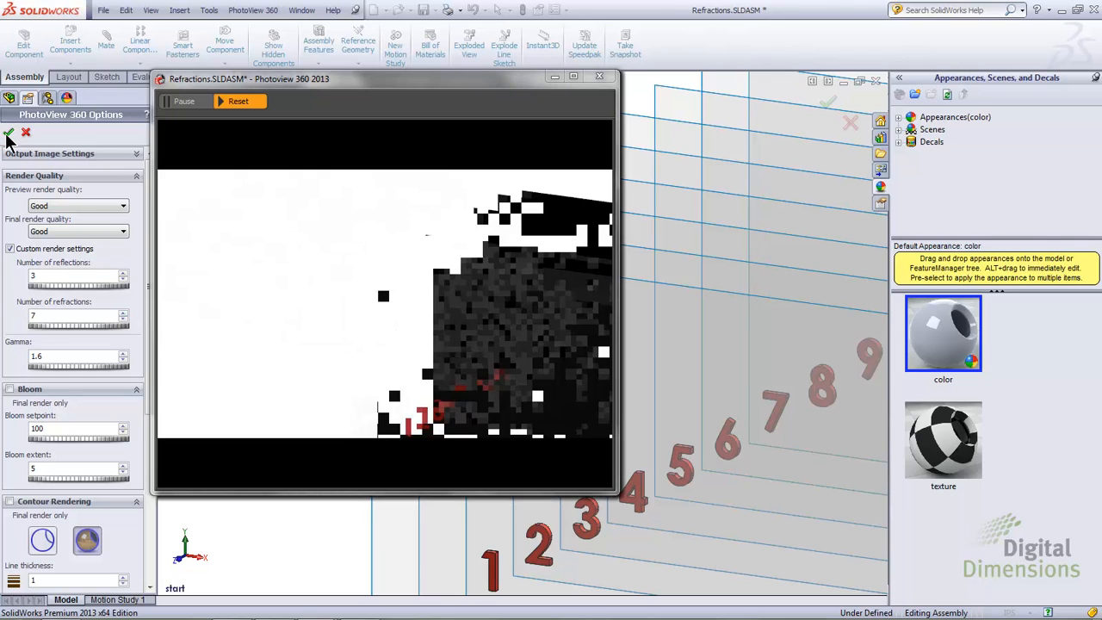
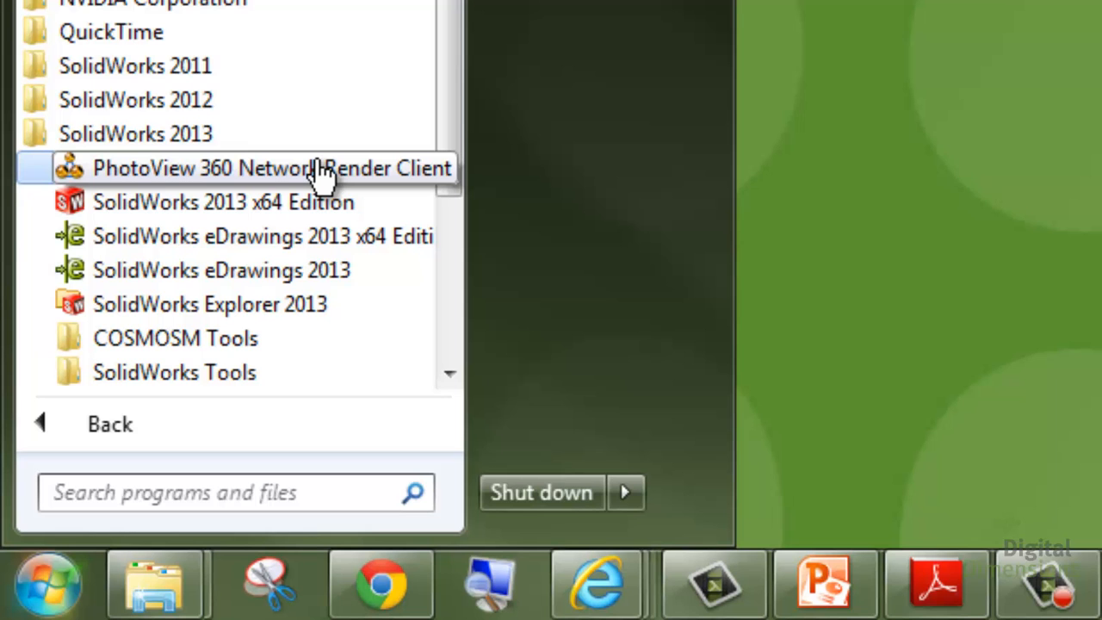
# Step: Launch the PhotoView 360 Network Render Client and put this computer into client mode
pyautogui.click(321, 170)
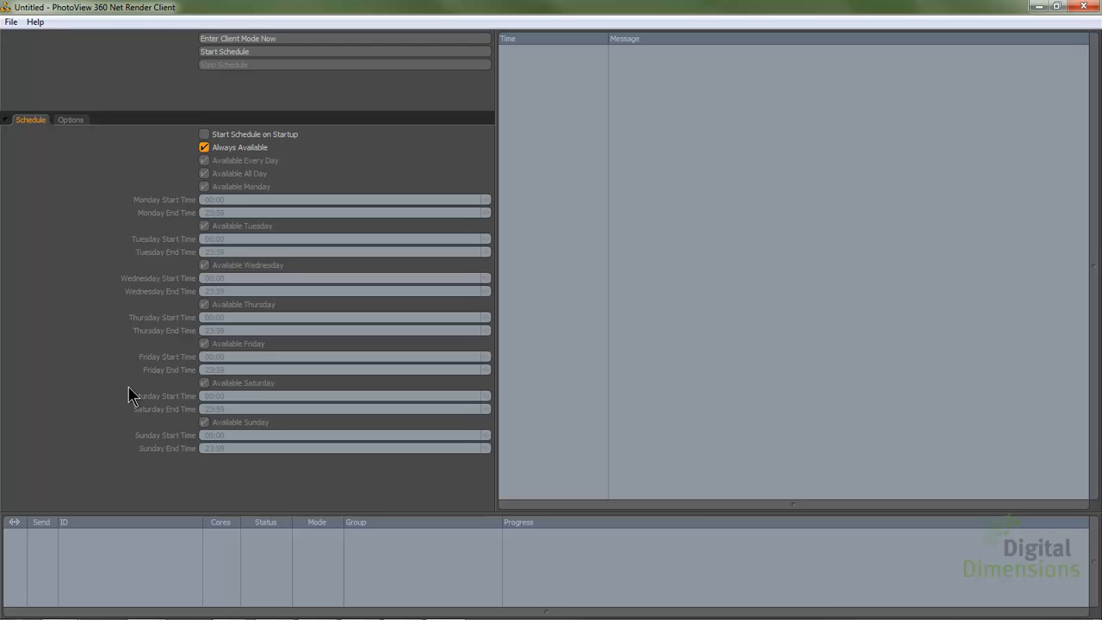
pyautogui.click(279, 39)
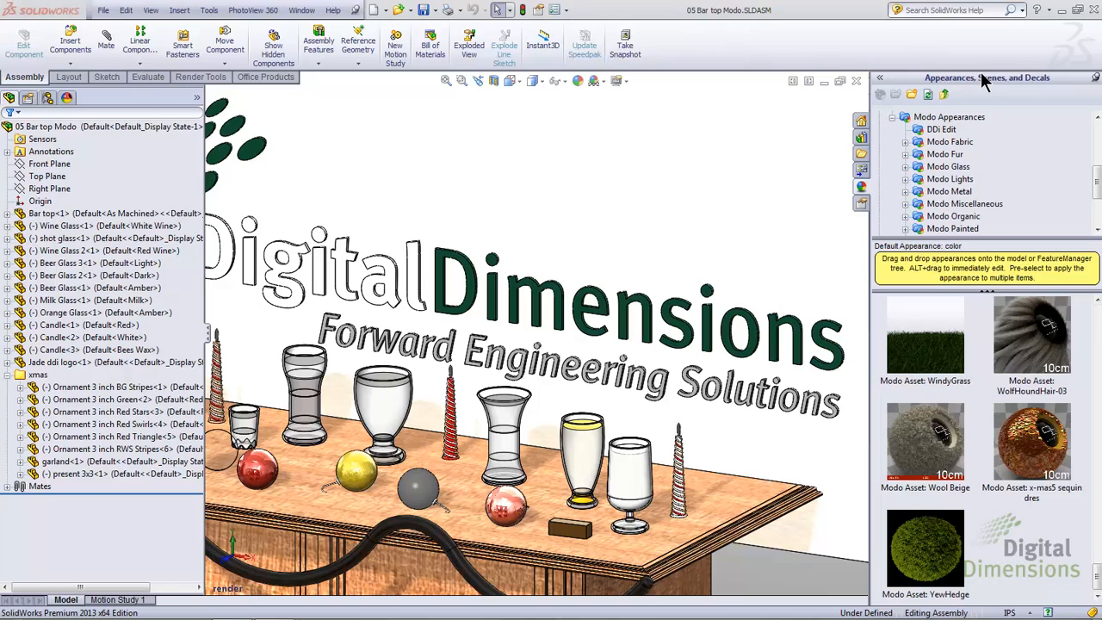
# Step: Enable network rendering in the PhotoView 360 options of the 05 Bar top Modo assembly in SolidWorks
pyautogui.click(255, 12)
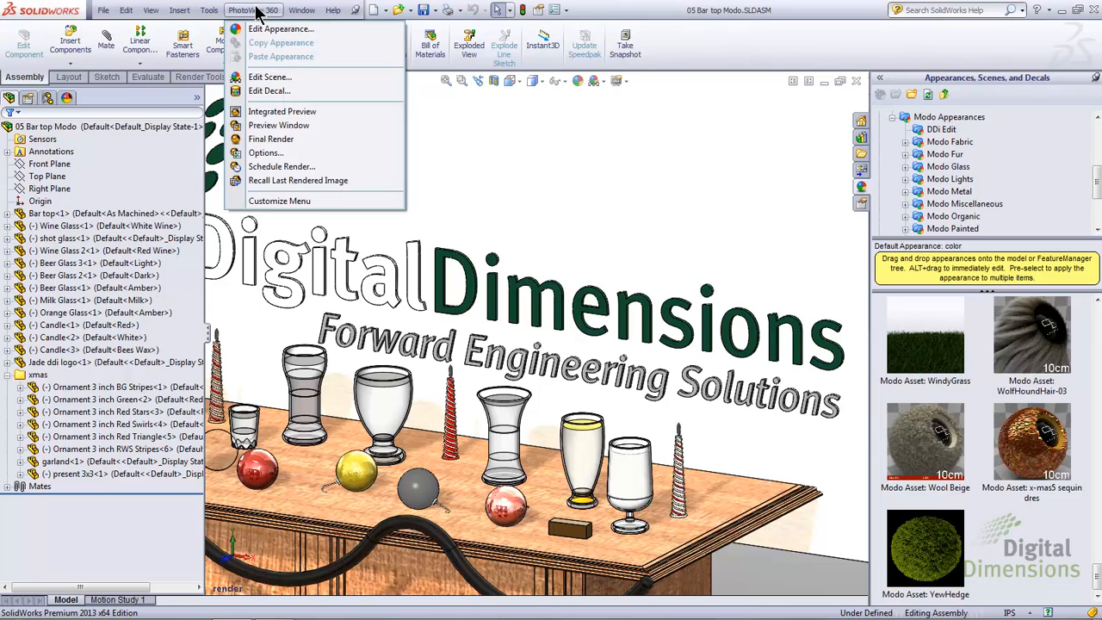
pyautogui.click(276, 155)
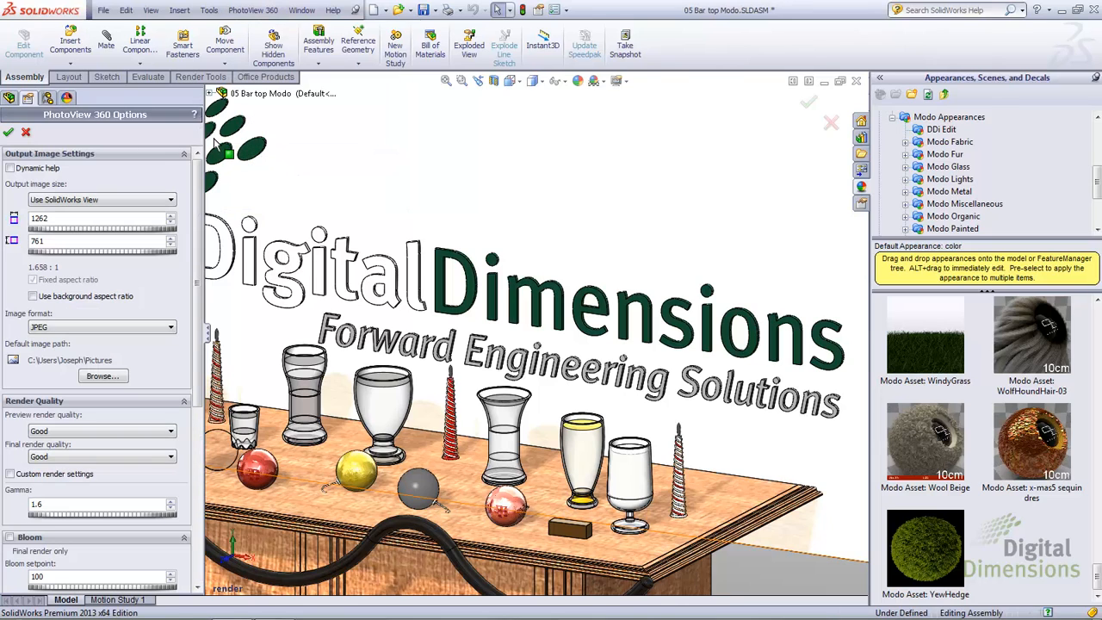
pyautogui.moveTo(192, 344); pyautogui.dragTo(197, 533)
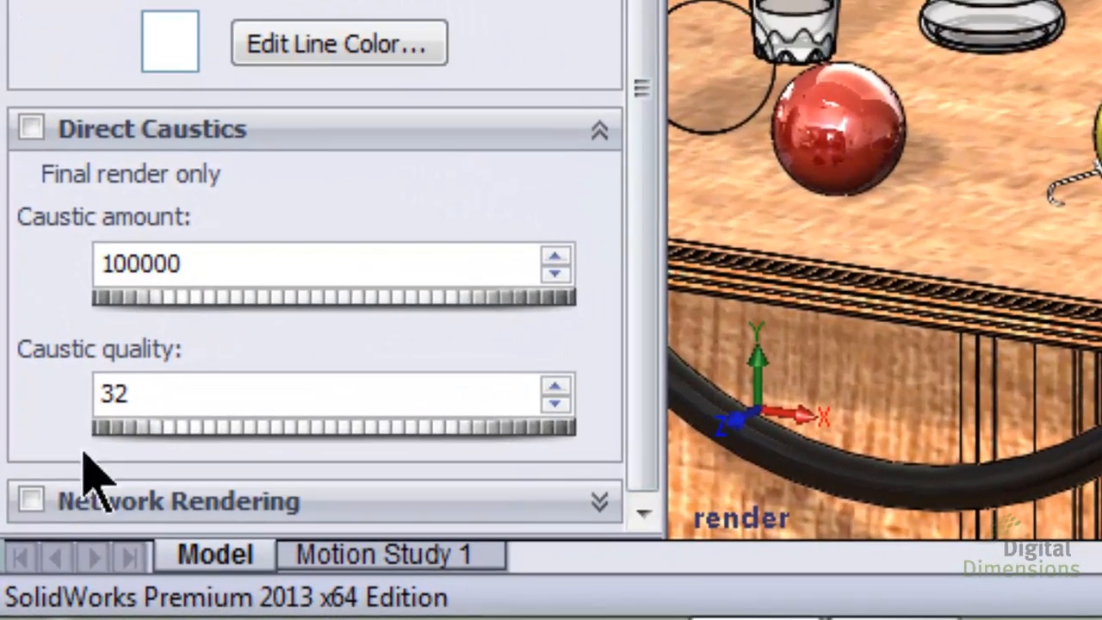
pyautogui.click(33, 501)
pyautogui.moveTo(646, 131); pyautogui.dragTo(658, 464)
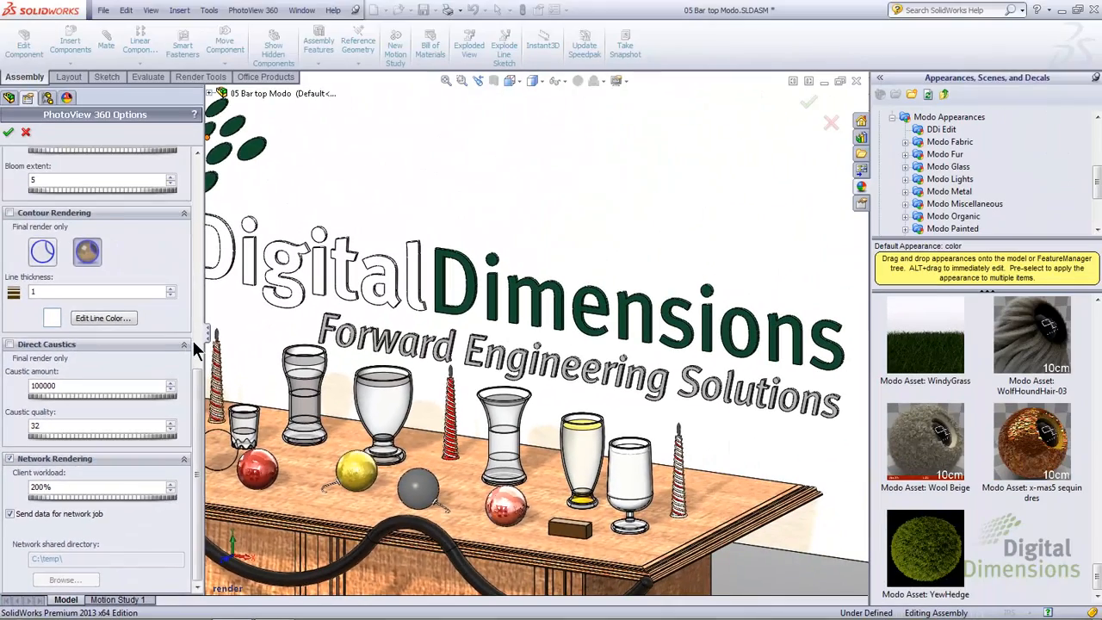
# Step: Set the output image width to 3000, accept the PhotoView 360 options and dismiss the network rendering notice
pyautogui.click(284, 217)
pyautogui.moveTo(285, 217); pyautogui.dragTo(282, 144)
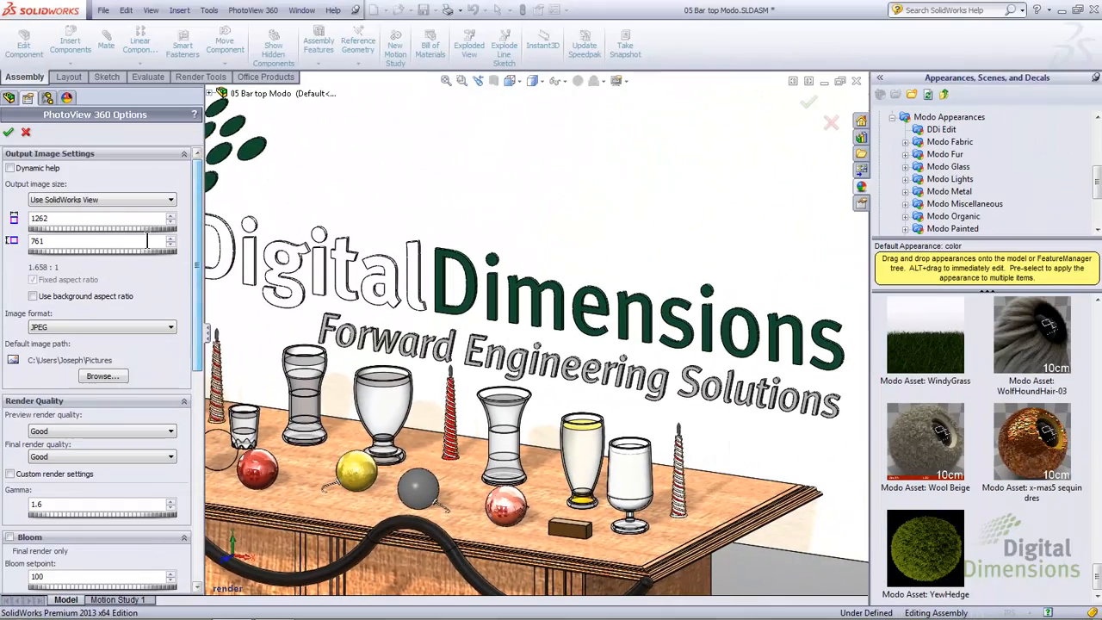
pyautogui.moveTo(53, 219); pyautogui.dragTo(4, 228)
pyautogui.write('3000')
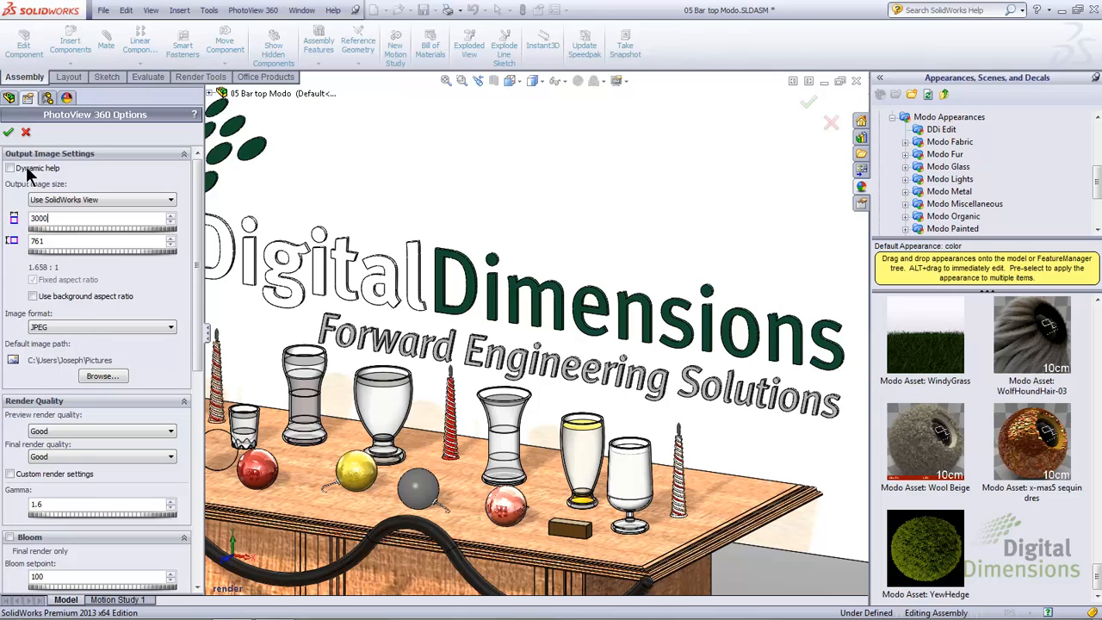
pyautogui.click(6, 135)
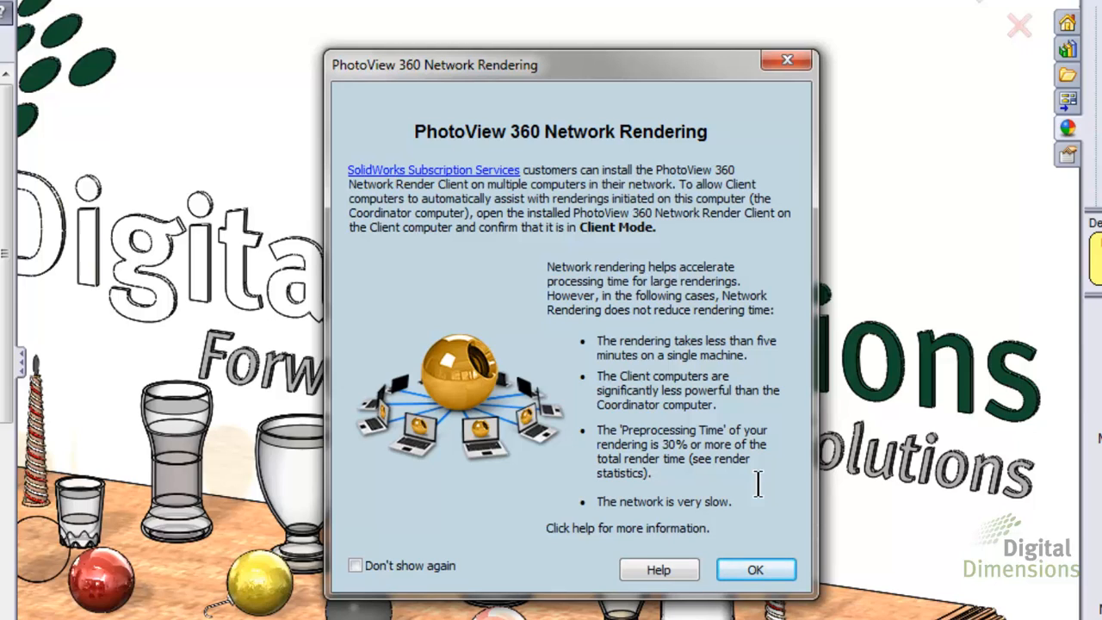
pyautogui.click(750, 569)
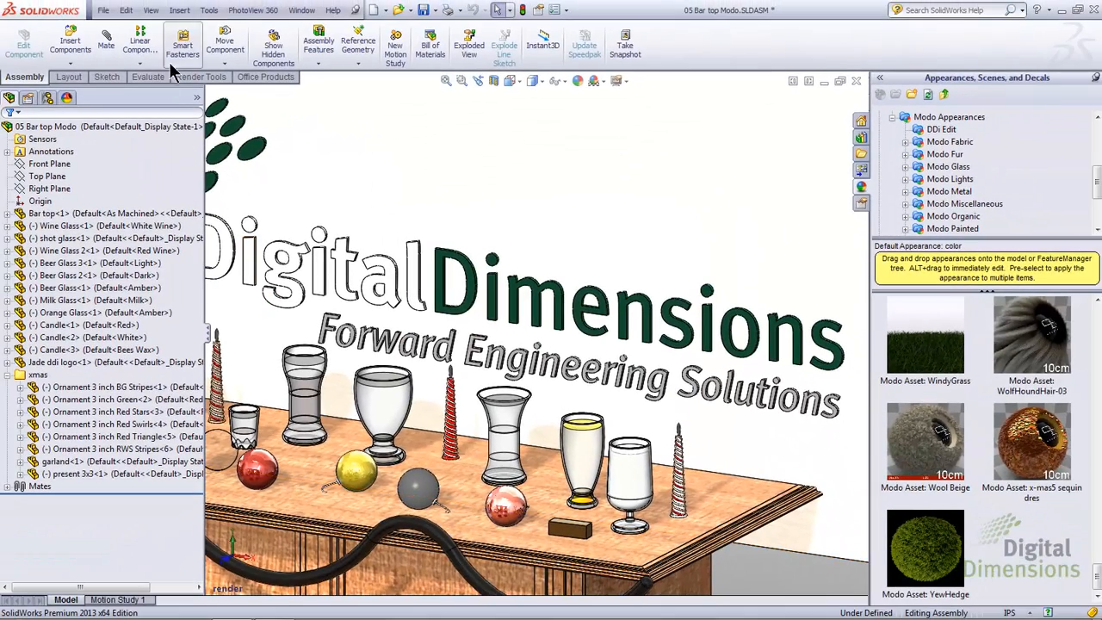
# Step: Start the final render of the bar top assembly
pyautogui.click(252, 11)
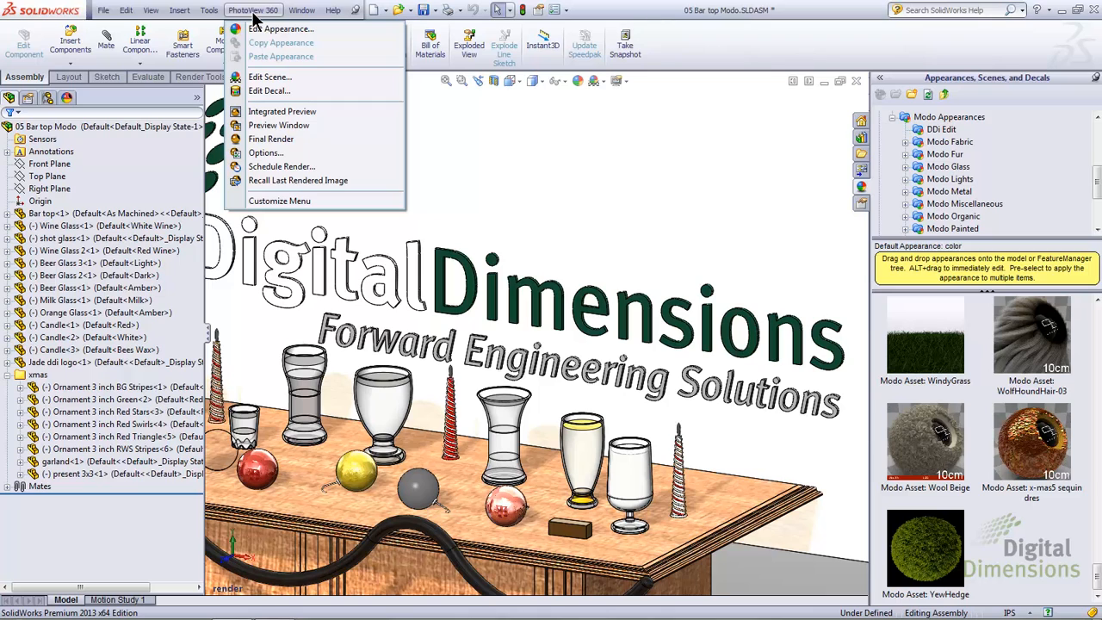
pyautogui.click(285, 139)
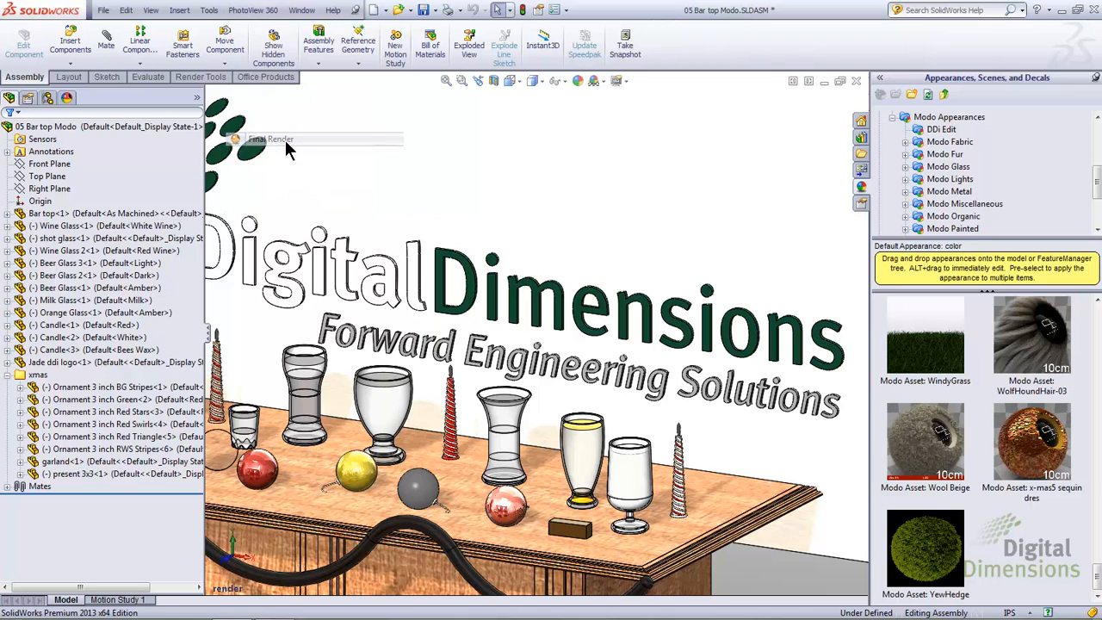